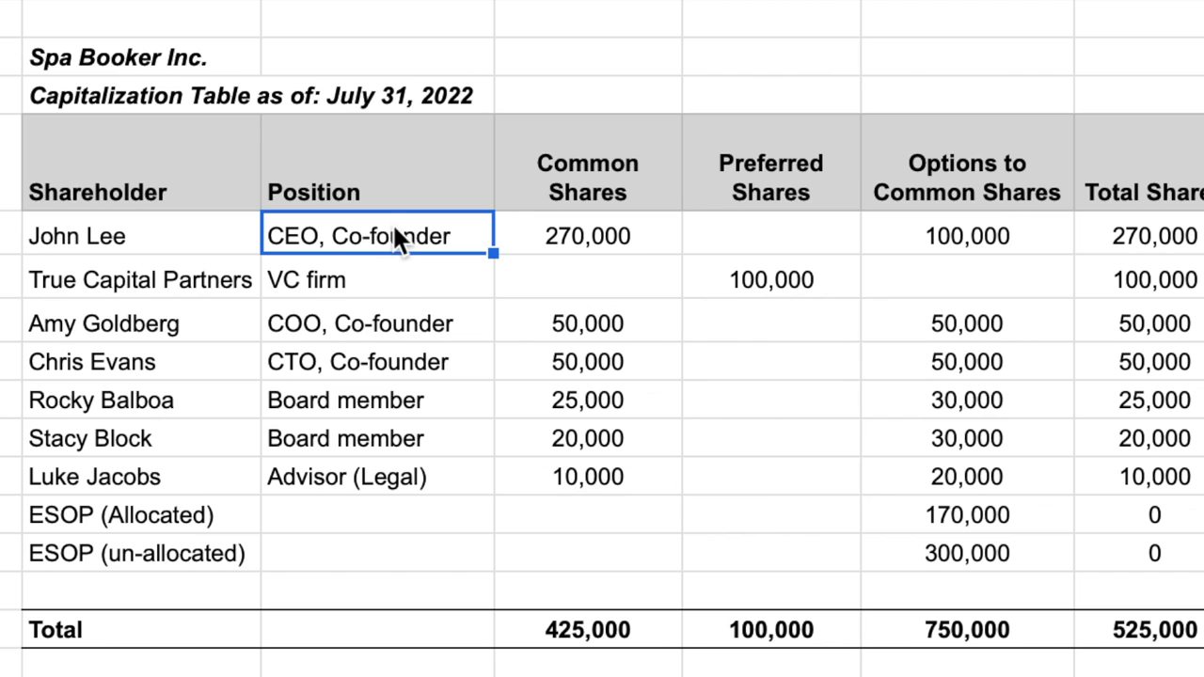
Point out the cap table columns: Position, Preferred Shares, Options, Total Shares and fully diluted ownership
{"action": "left_click", "coordinate": [402, 171]}
{"action": "left_click", "coordinate": [570, 197]}
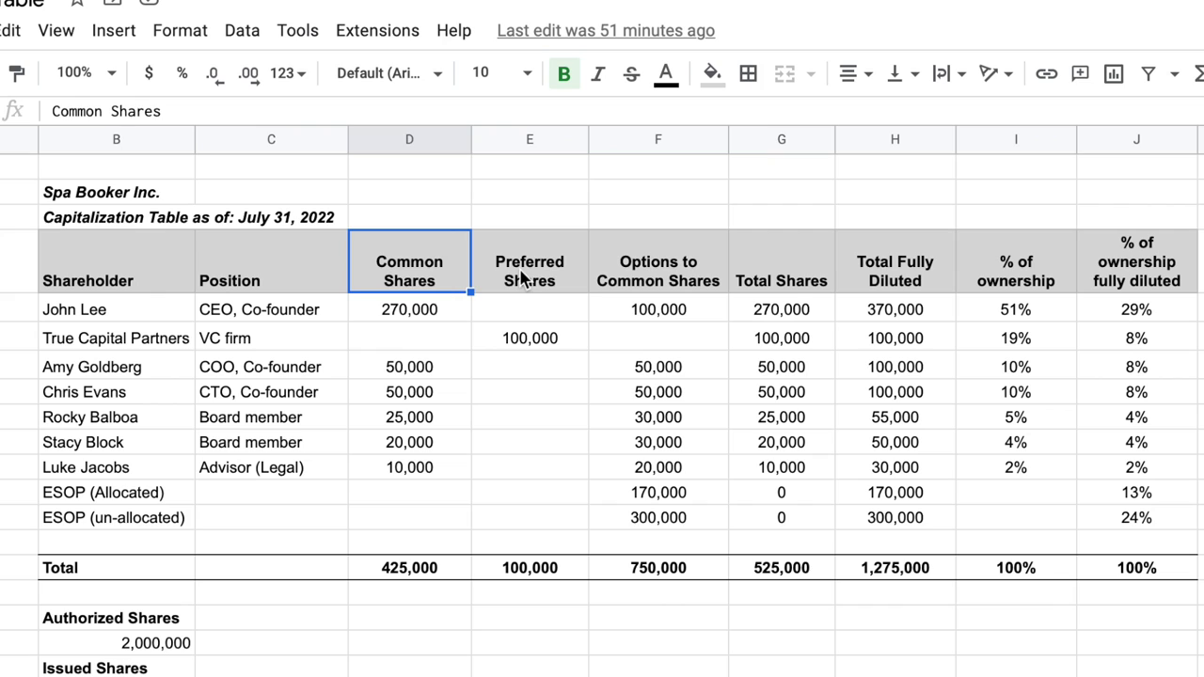
{"action": "left_click", "coordinate": [758, 181]}
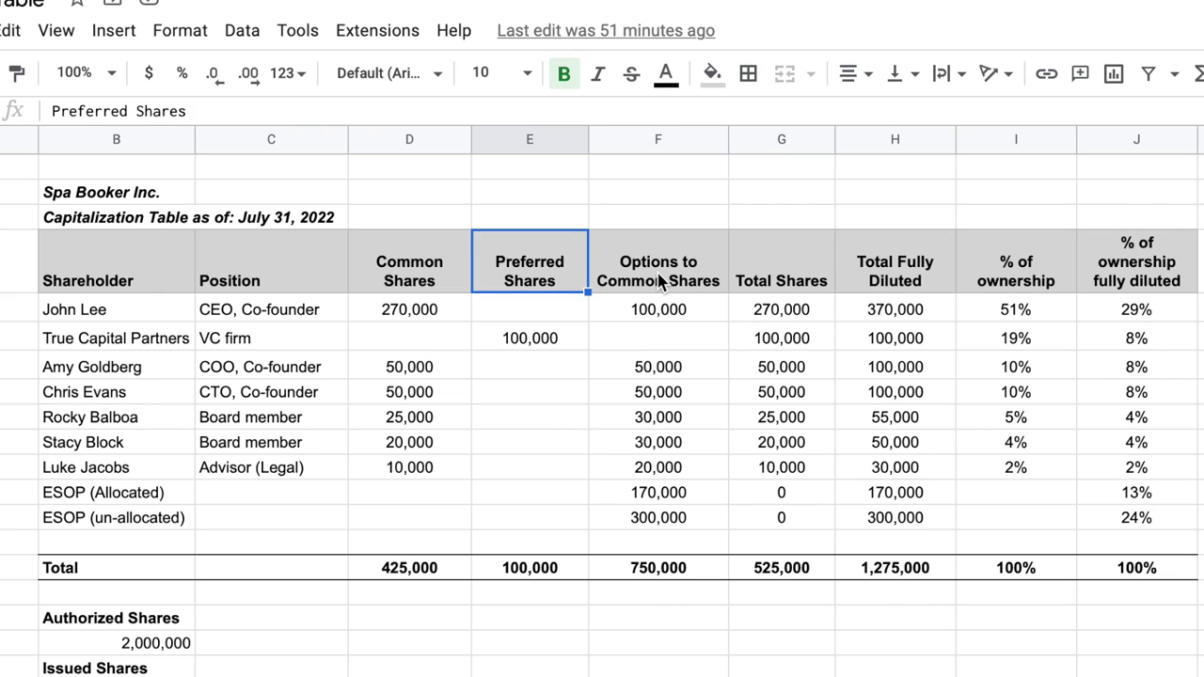
{"action": "left_click", "coordinate": [969, 188]}
{"action": "left_click", "coordinate": [757, 281]}
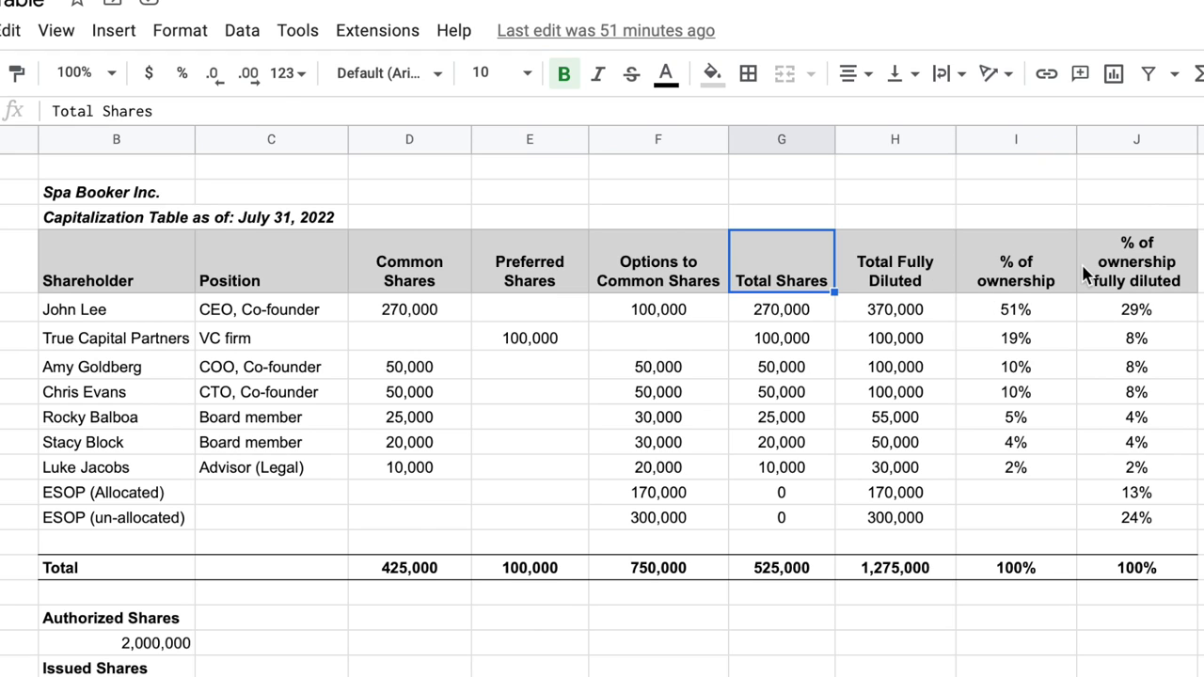
{"action": "left_click", "coordinate": [1140, 273]}
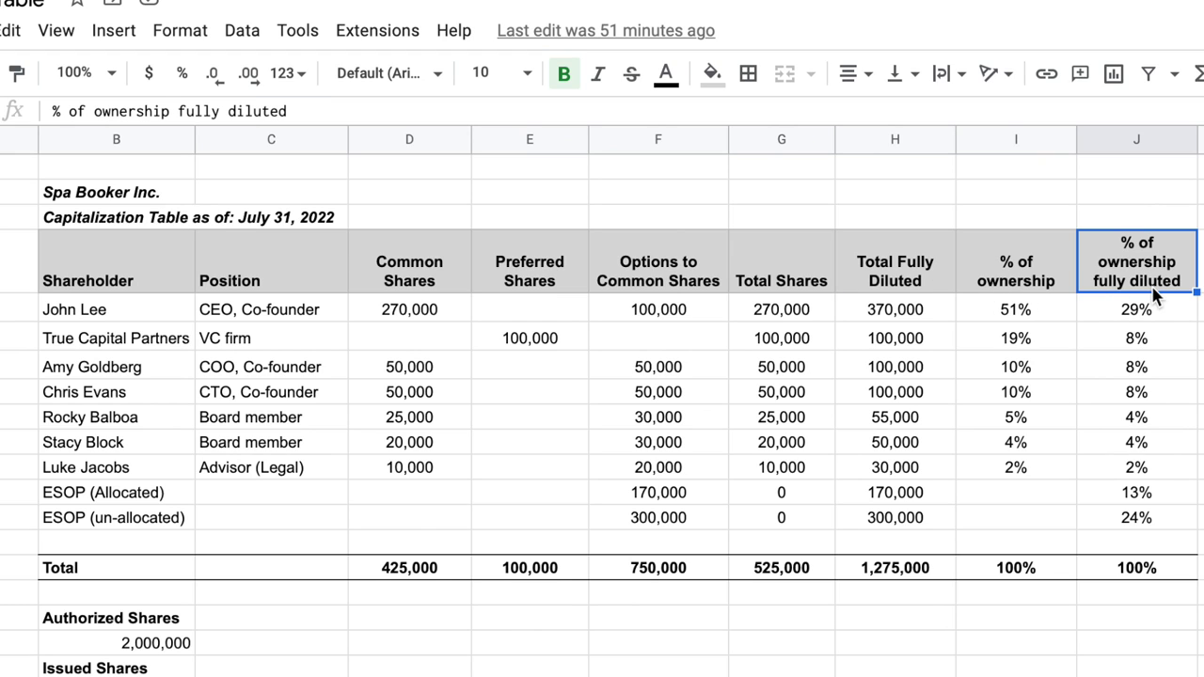
Inspect the totals row formulas for Common Shares, Preferred Shares and Total Fully Diluted
{"action": "left_click", "coordinate": [369, 523]}
{"action": "left_click", "coordinate": [386, 568]}
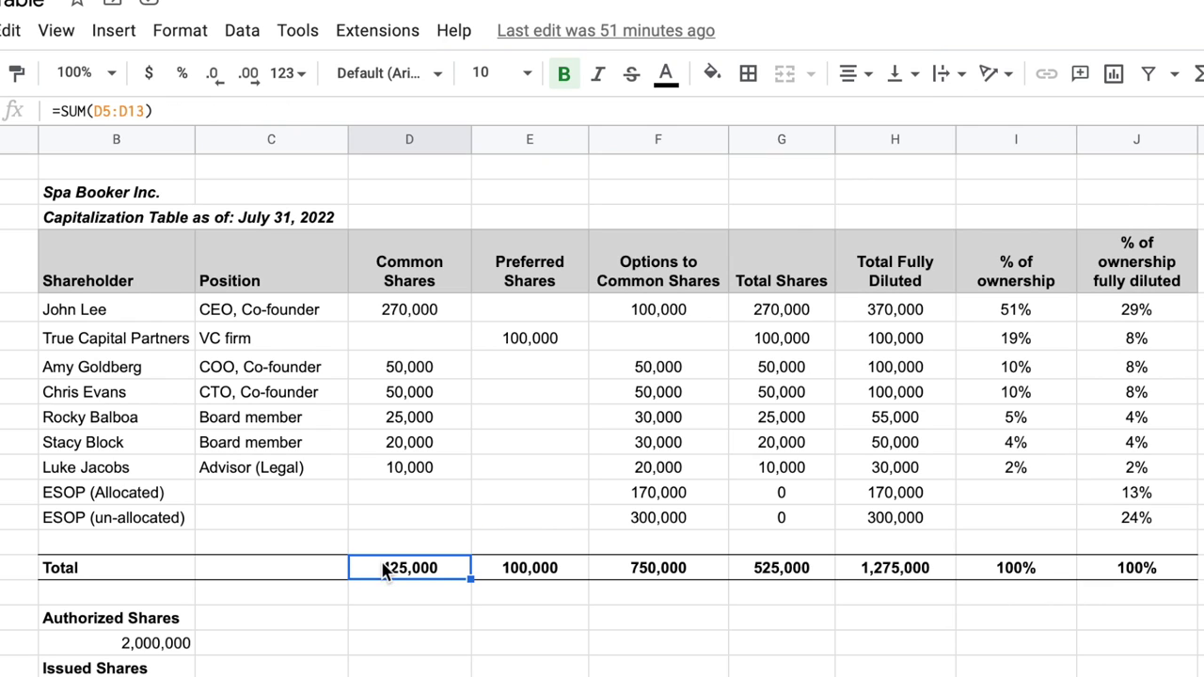
{"action": "left_click", "coordinate": [534, 569]}
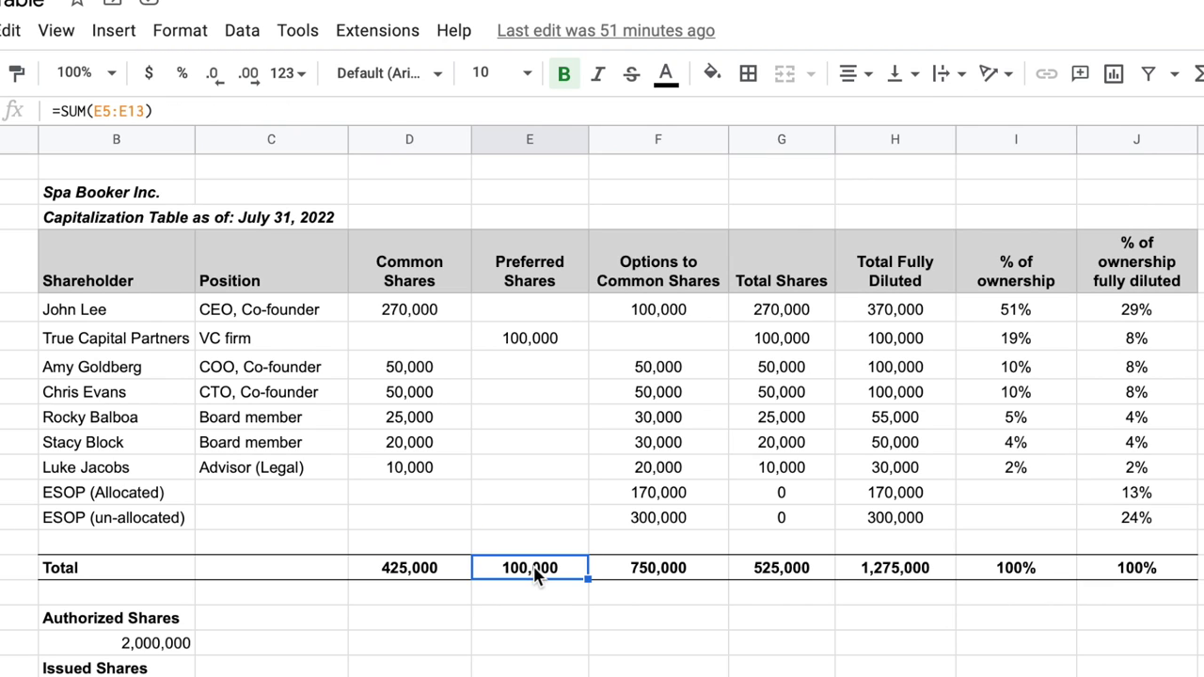
{"action": "left_click", "coordinate": [874, 570]}
{"action": "left_click", "coordinate": [1002, 592]}
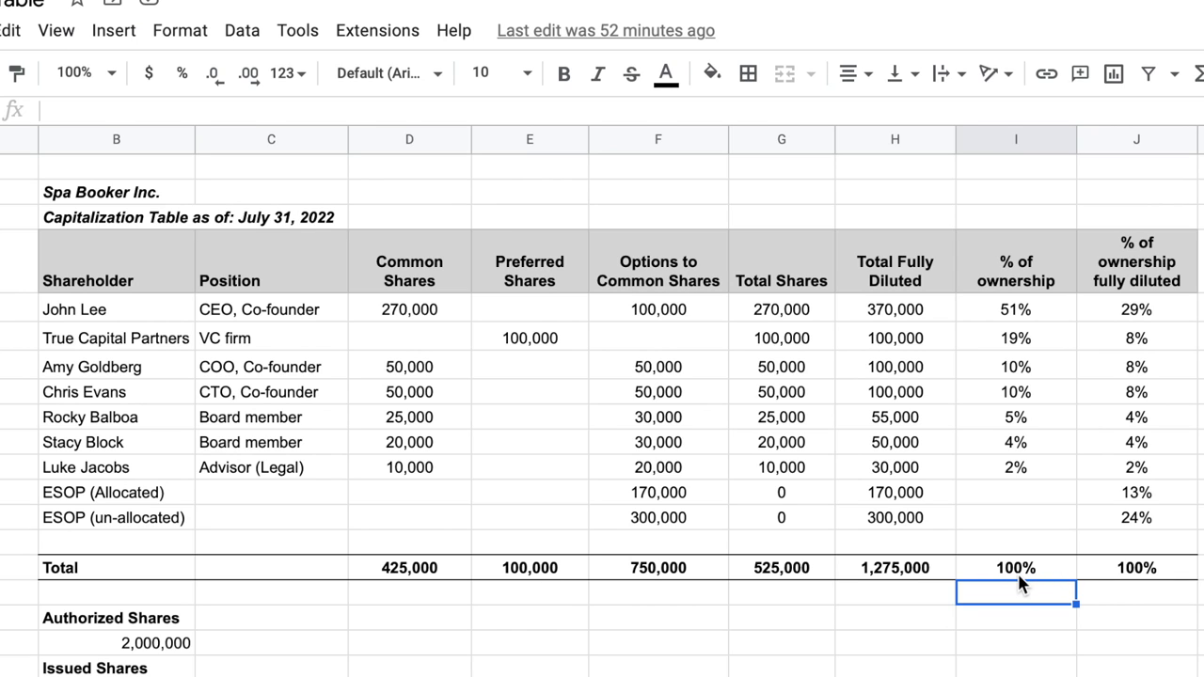
{"action": "left_click", "coordinate": [927, 618]}
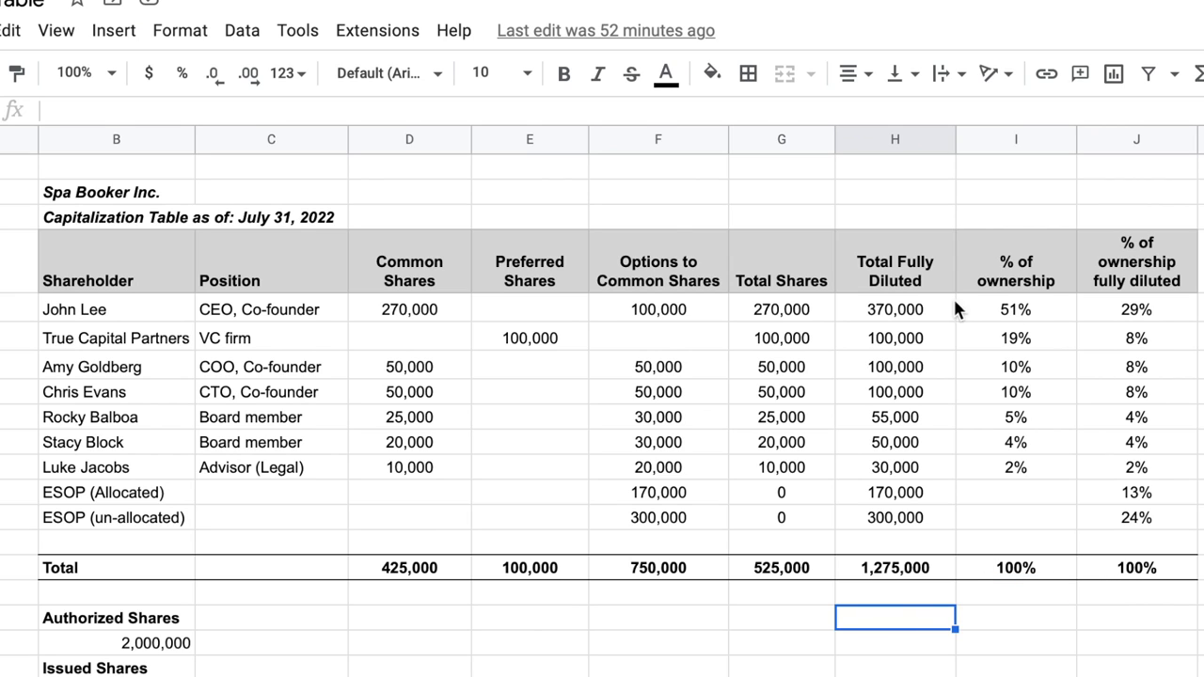
Check the first shareholder's 270,000 common shares, 100,000 options and ownership formula references
{"action": "left_click", "coordinate": [151, 311]}
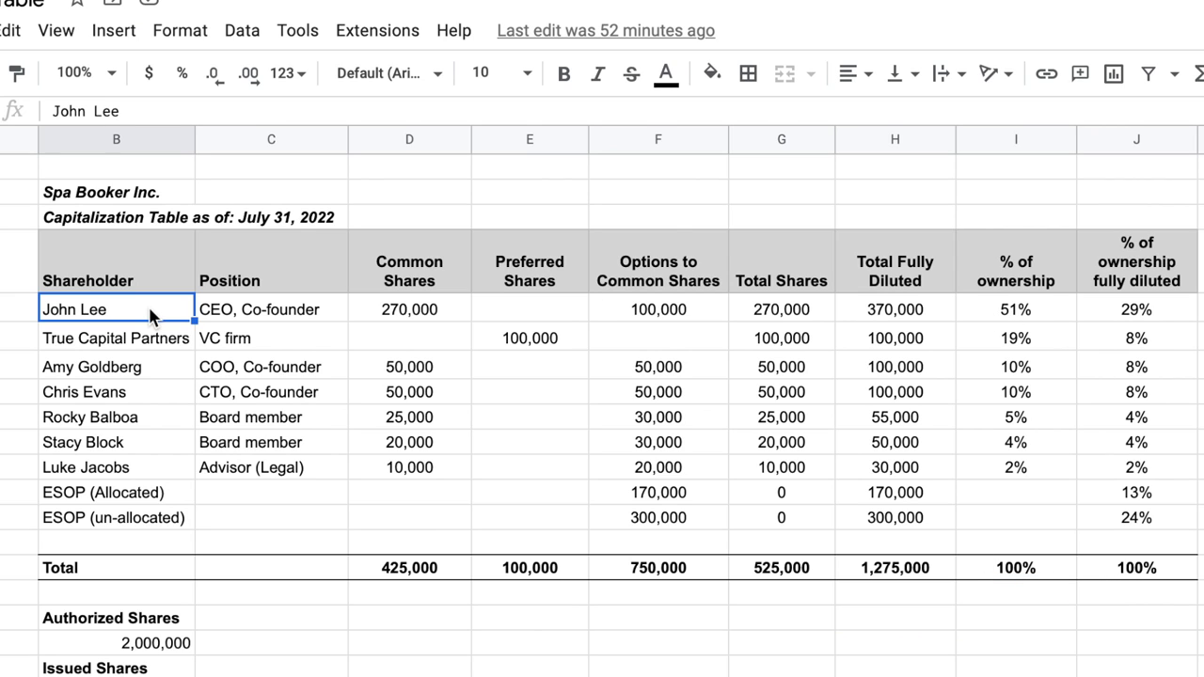
{"action": "left_click", "coordinate": [416, 311]}
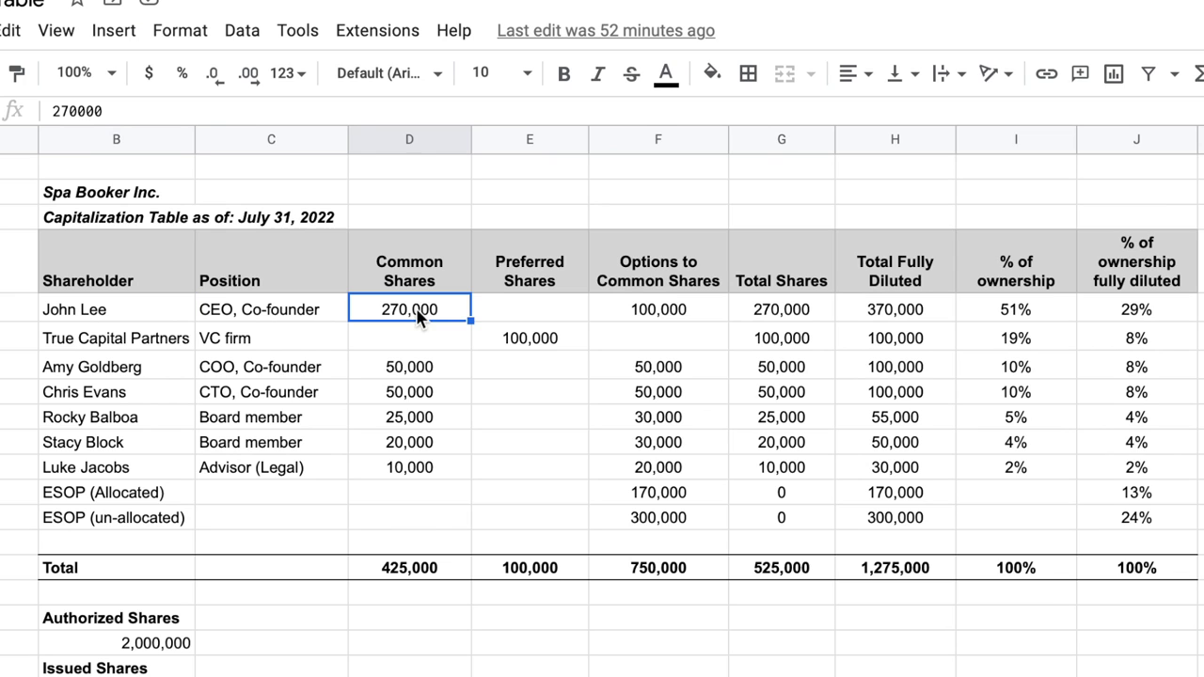
{"action": "left_click", "coordinate": [632, 317]}
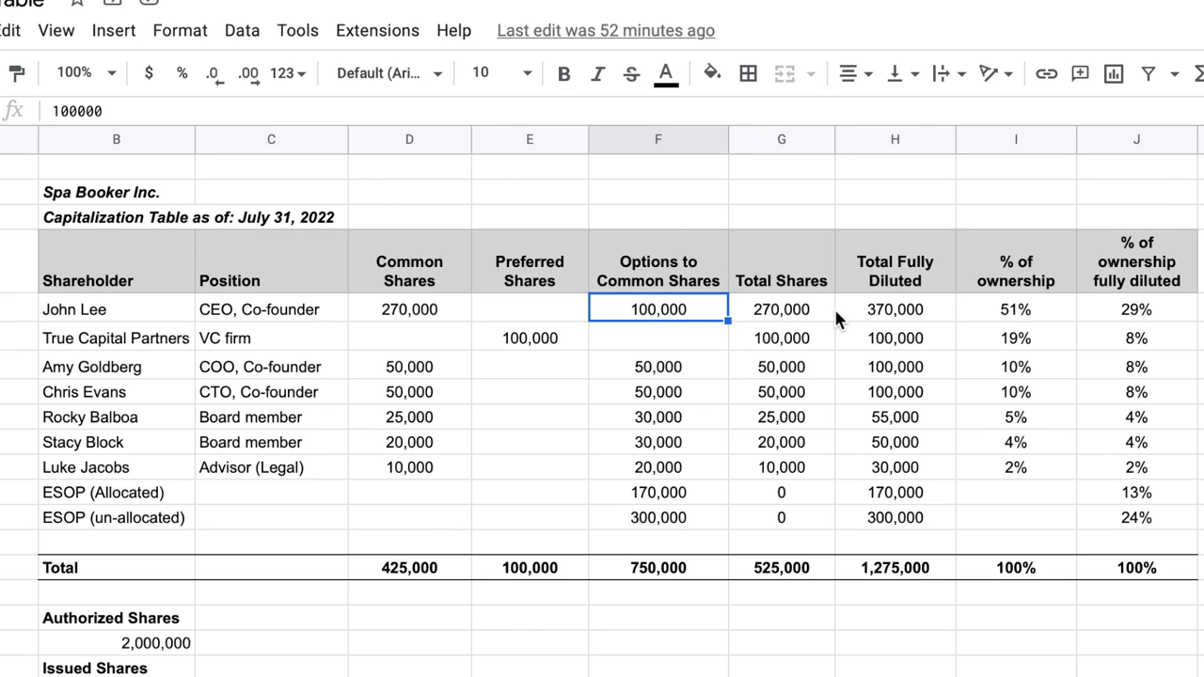
{"action": "left_click", "coordinate": [792, 316]}
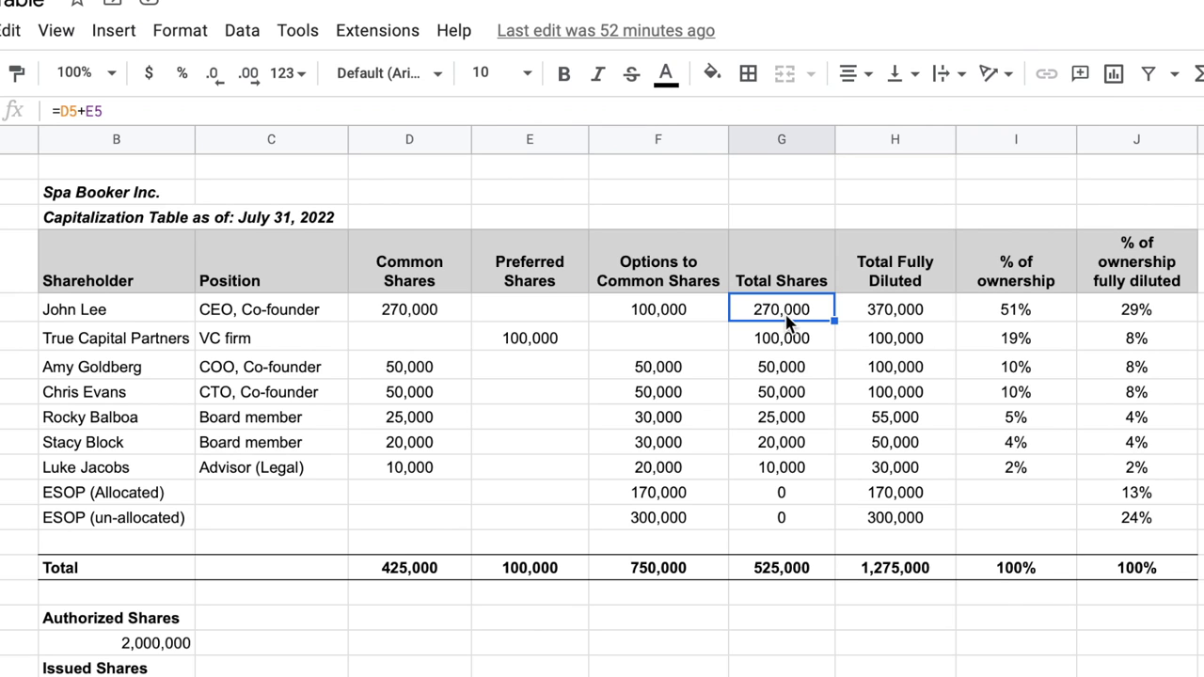
{"action": "left_click", "coordinate": [880, 325]}
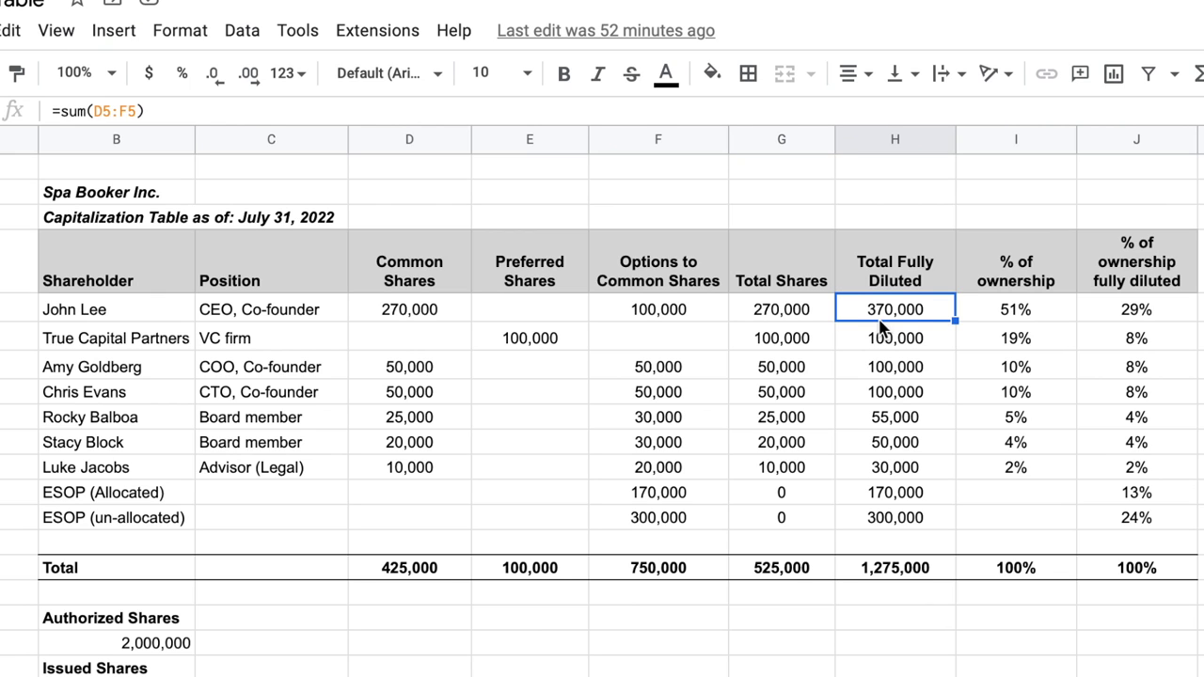
{"action": "left_click", "coordinate": [988, 320]}
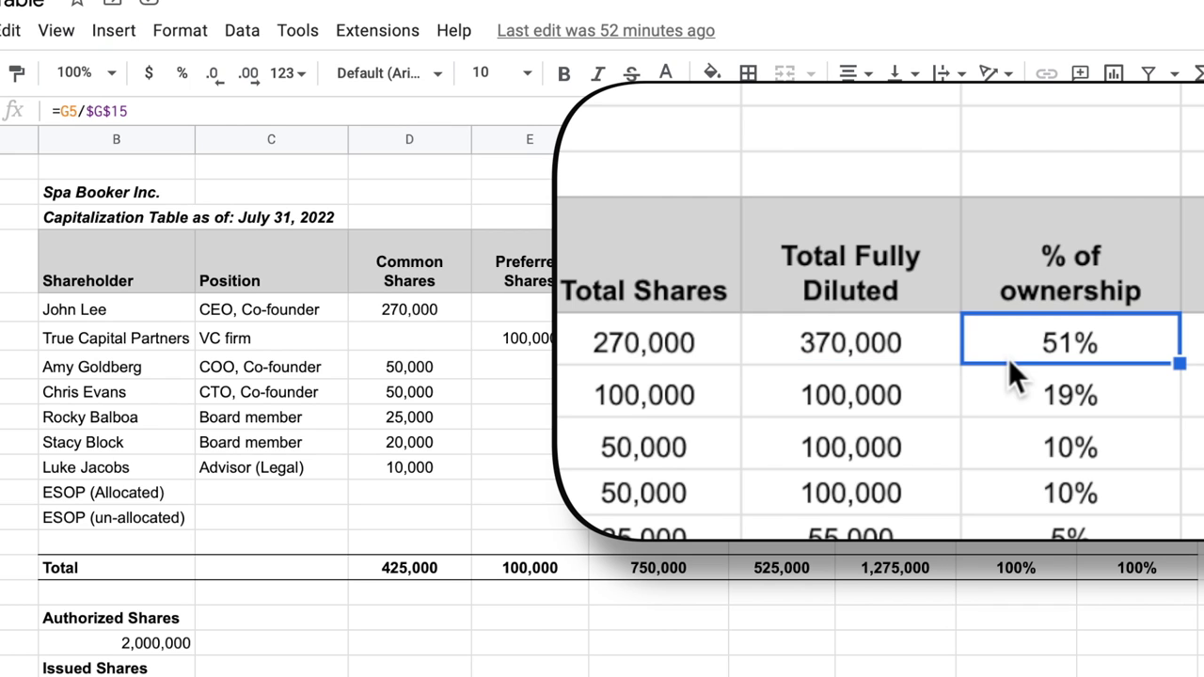
{"action": "double_click", "coordinate": [1084, 341]}
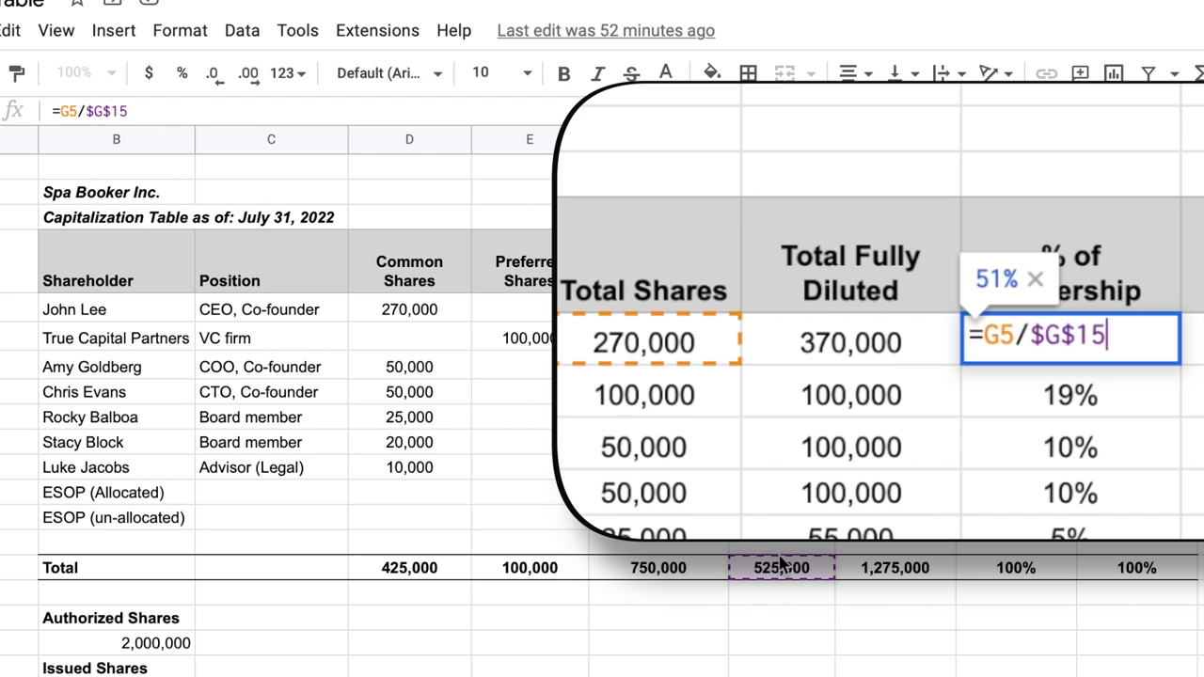
Compare the ownership formulas and note the first shareholder's 51% ownership and 29% fully diluted
{"action": "left_click", "coordinate": [1058, 414]}
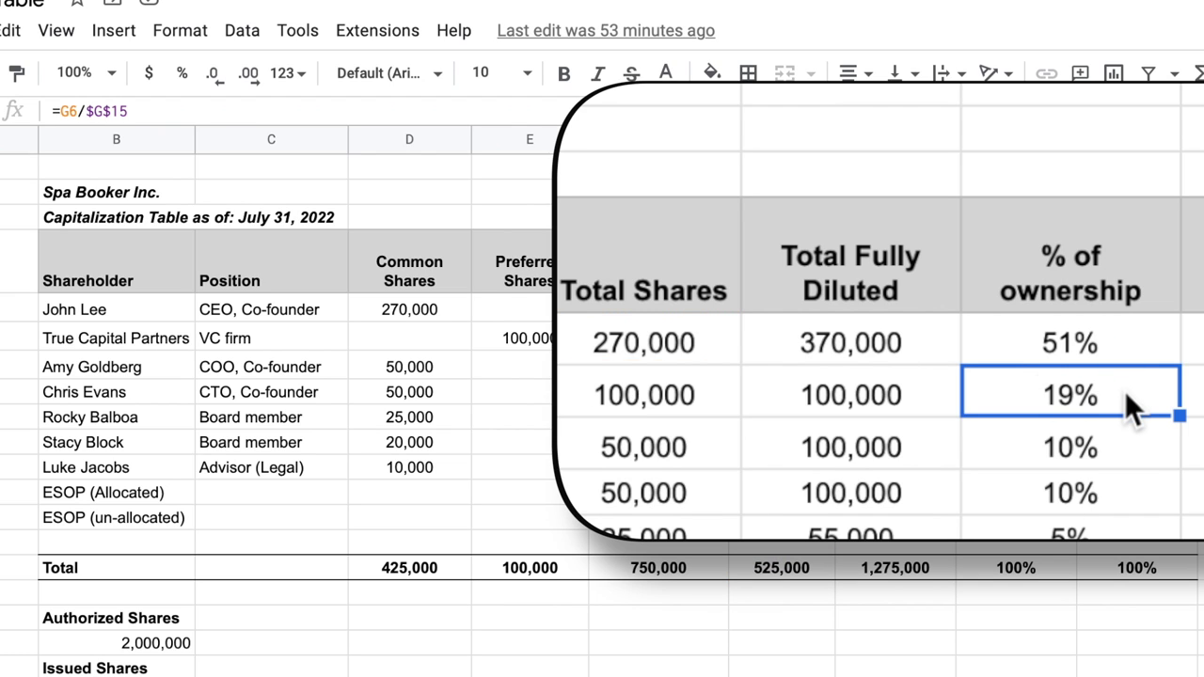
{"action": "left_click", "coordinate": [1193, 339]}
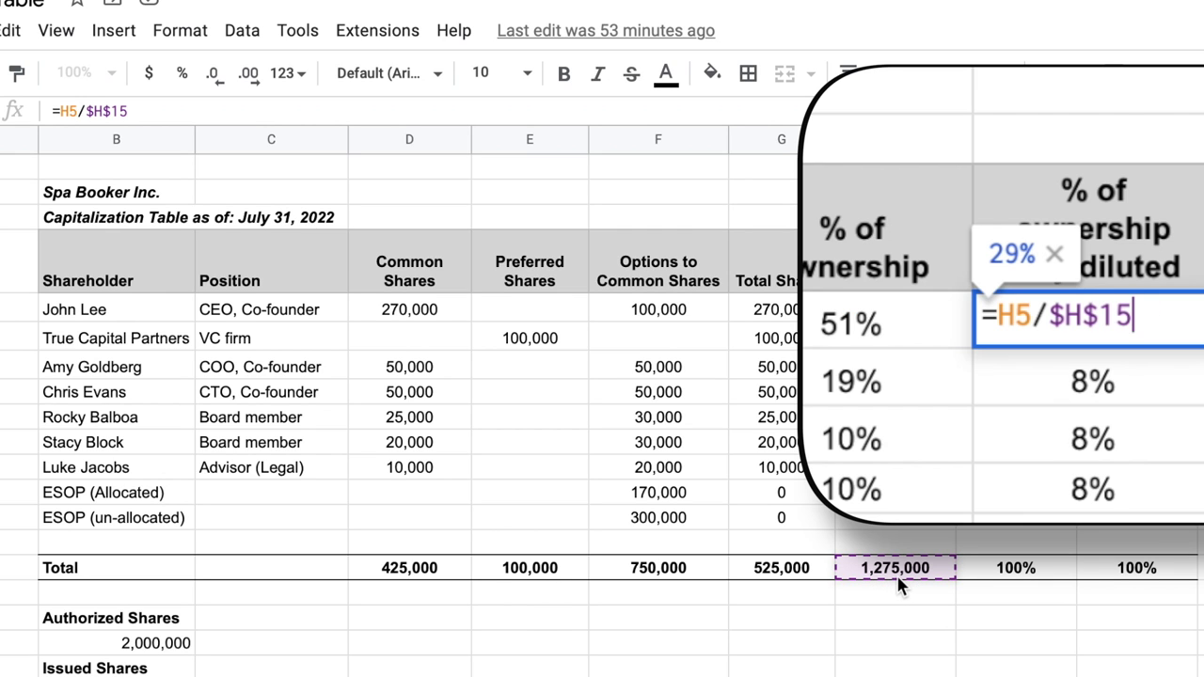
{"action": "left_click", "coordinate": [915, 374]}
{"action": "left_click", "coordinate": [883, 319]}
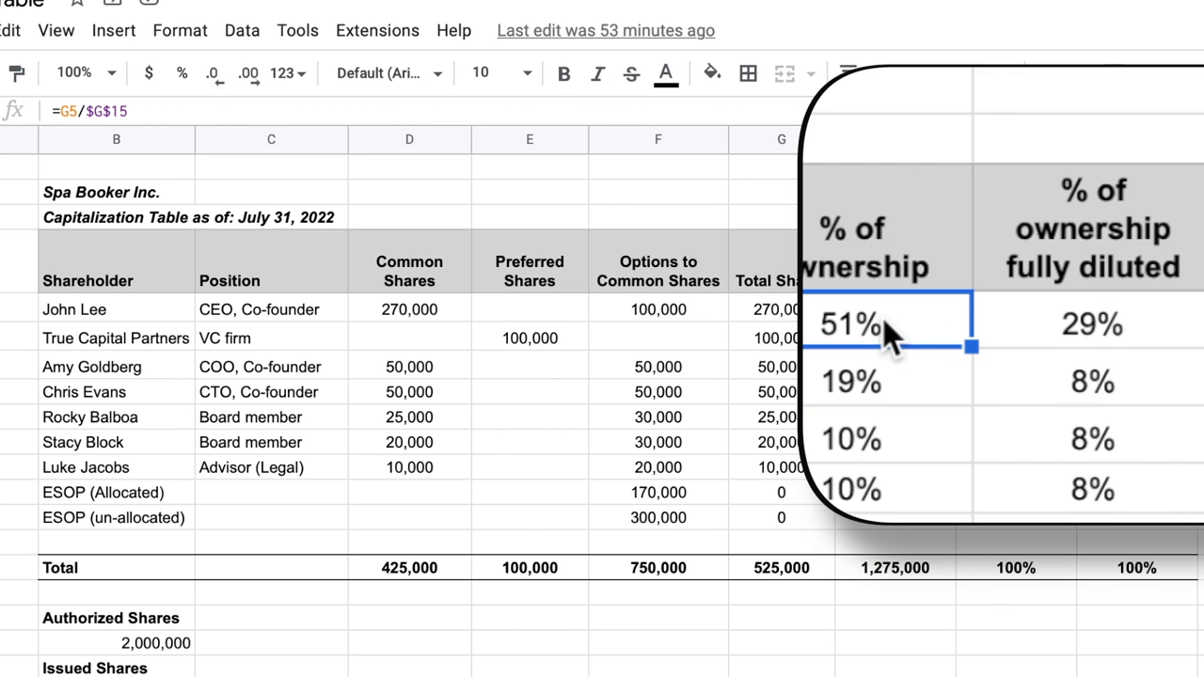
{"action": "left_click", "coordinate": [1112, 318]}
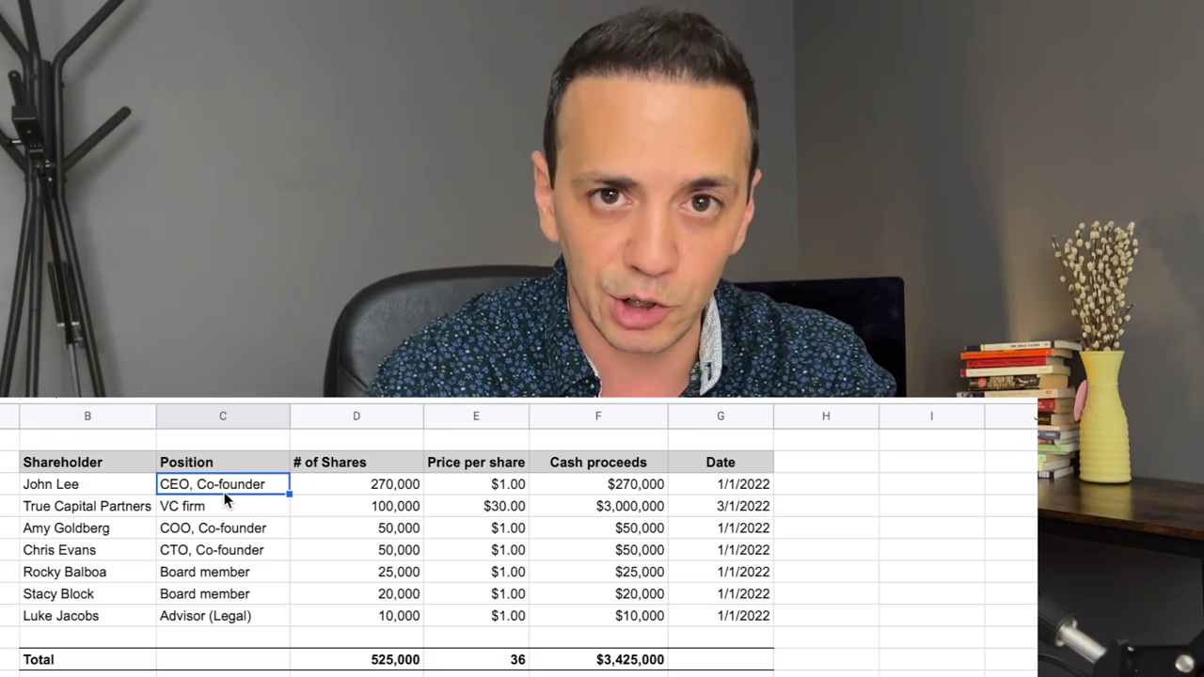
{"action": "left_click", "coordinate": [392, 489]}
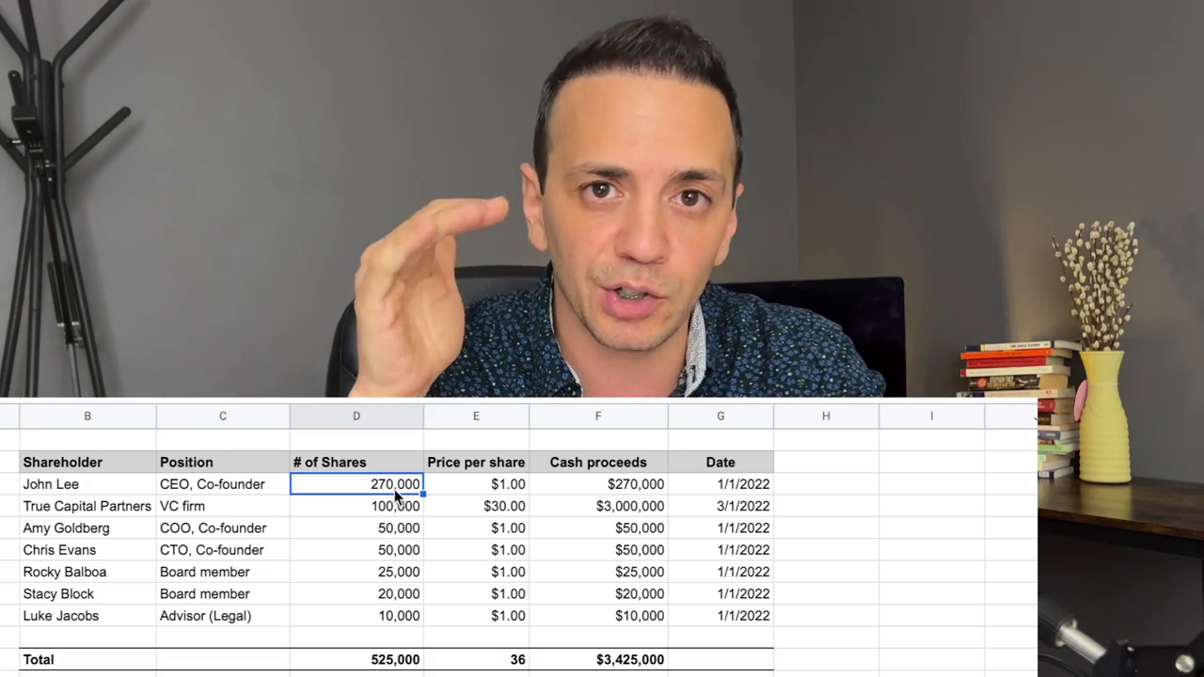
{"action": "left_click", "coordinate": [713, 490]}
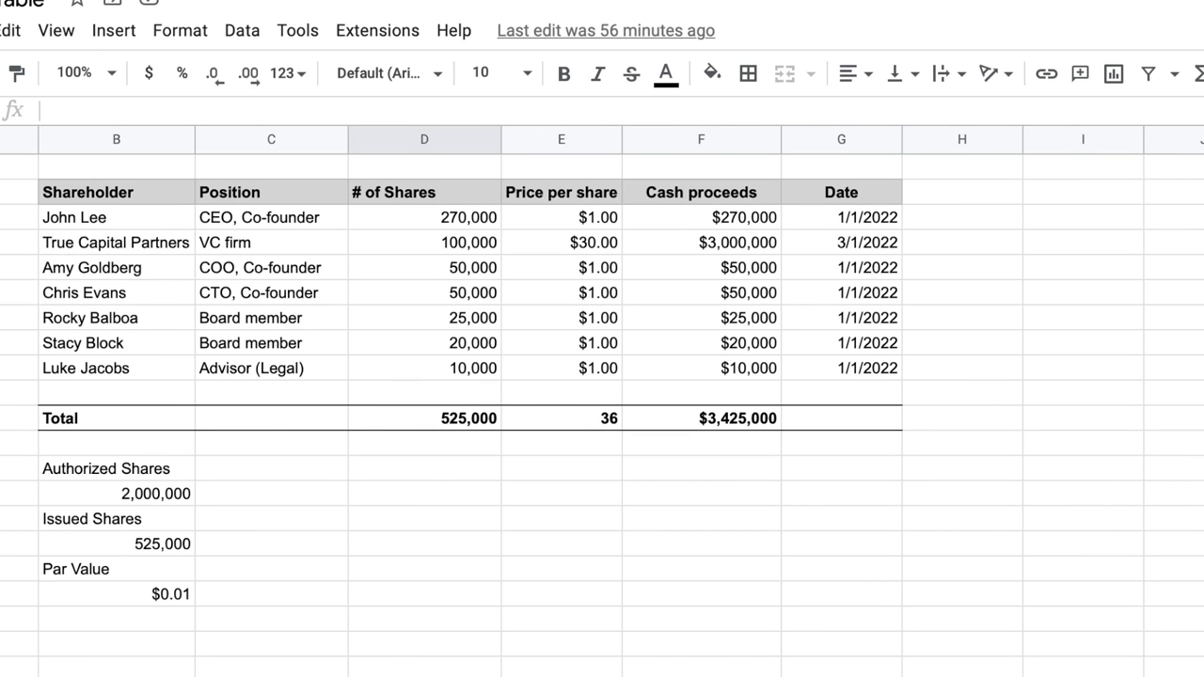
Review the CEO, Co-founder's issuance row: 270,000 shares, 1/1/2022 issue date and price per share
{"action": "left_click", "coordinate": [125, 223]}
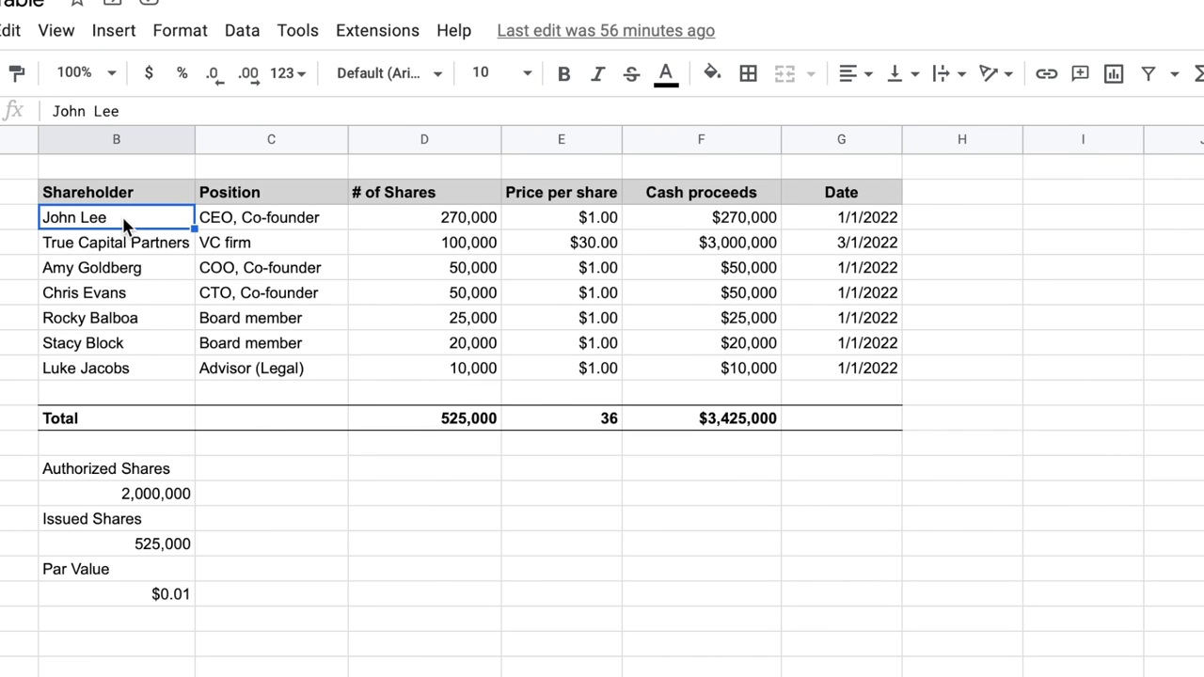
{"action": "left_click", "coordinate": [273, 229]}
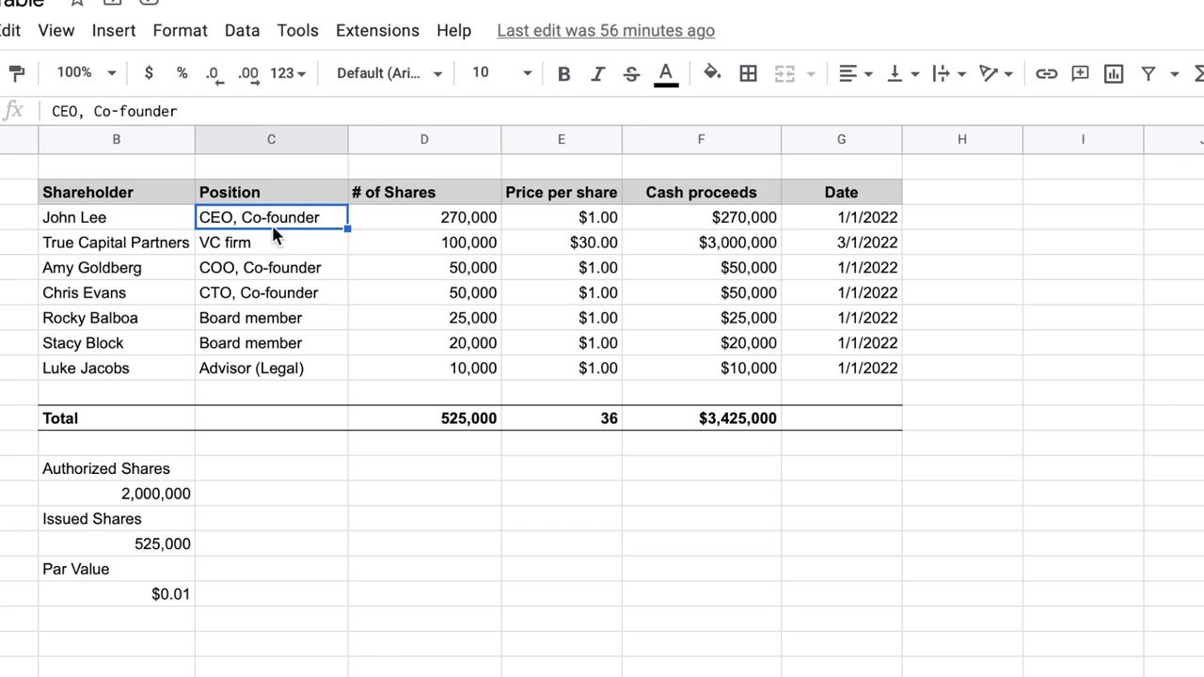
{"action": "left_click", "coordinate": [451, 226]}
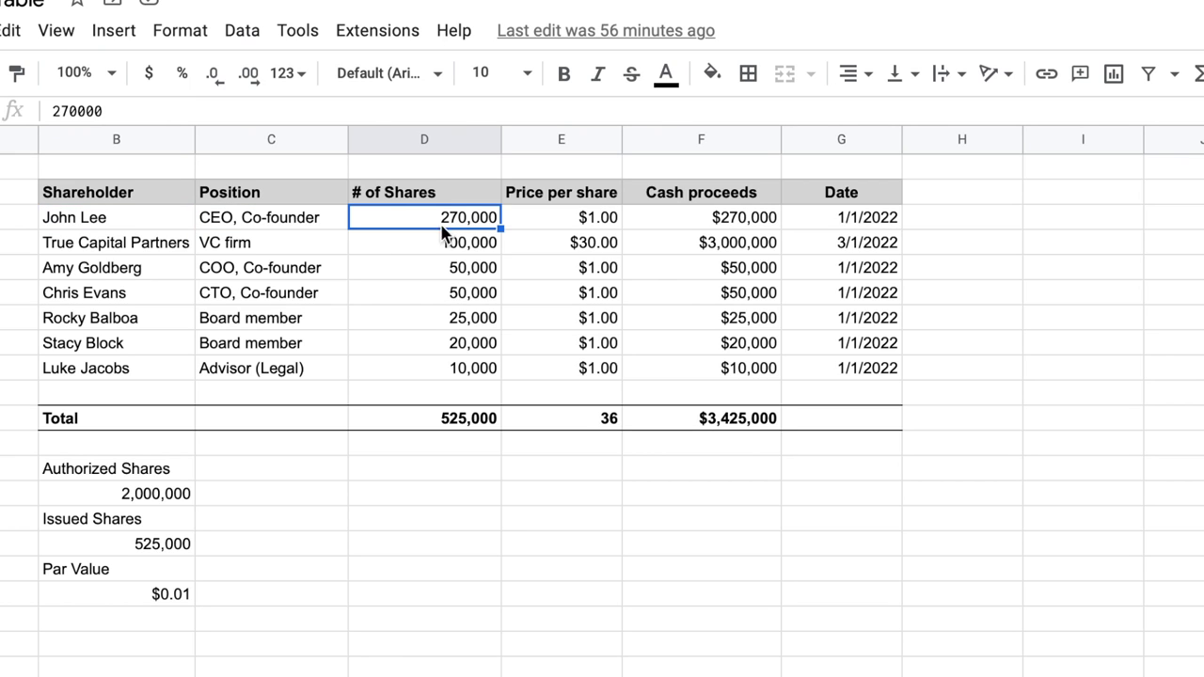
{"action": "left_click", "coordinate": [834, 225]}
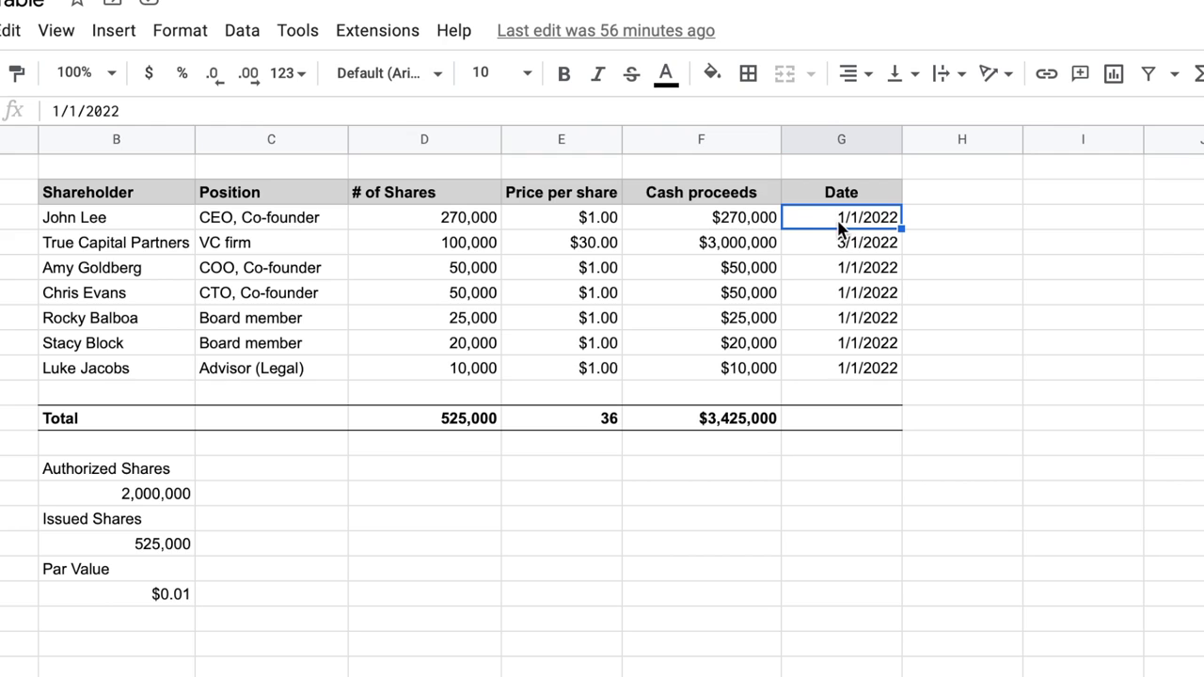
{"action": "left_click", "coordinate": [564, 225]}
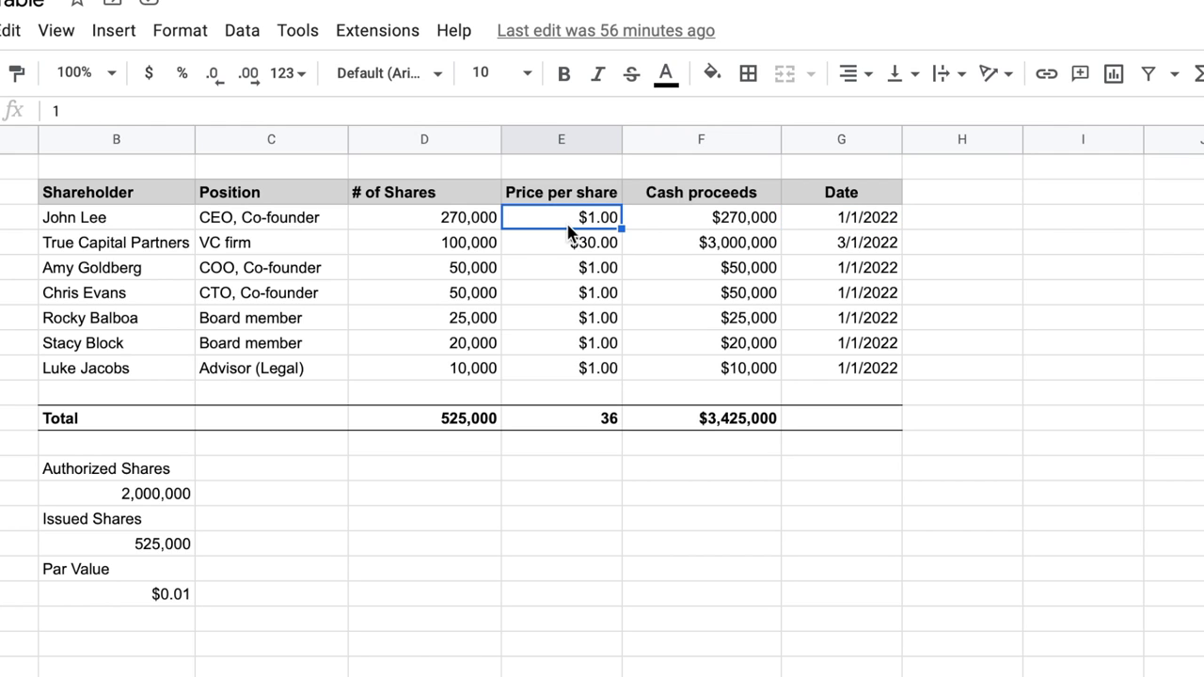
Trace the CEO's cash proceeds formula to price and shares, then view a board member's options
{"action": "left_click", "coordinate": [691, 225]}
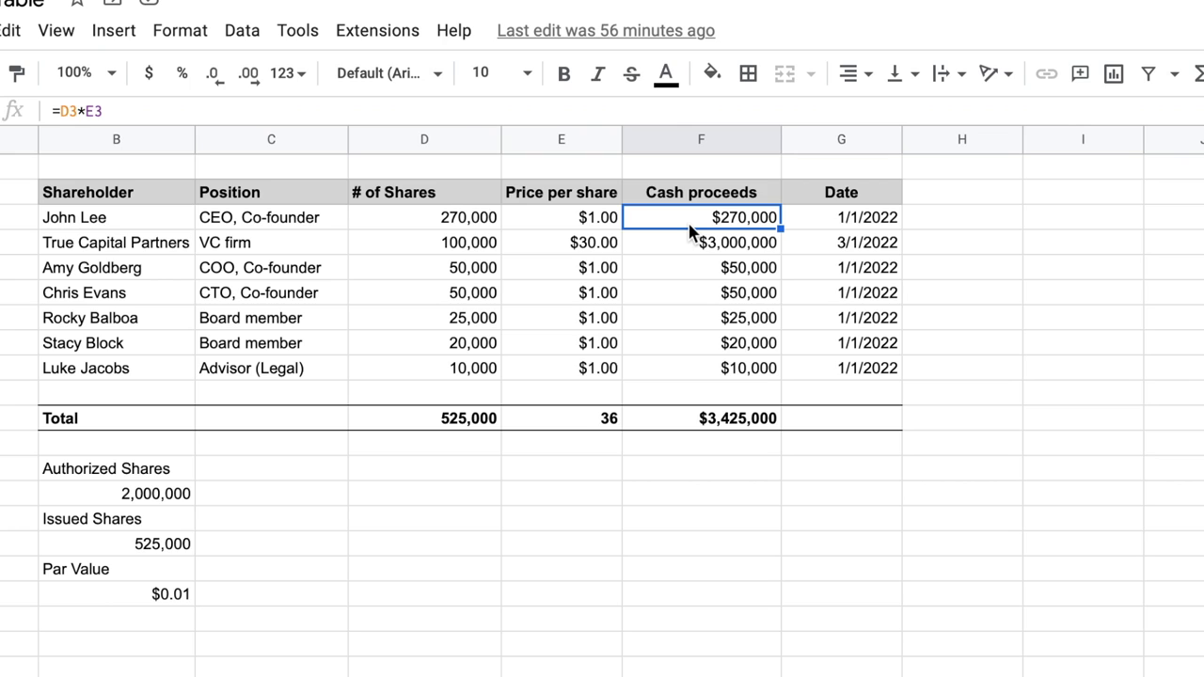
{"action": "left_click", "coordinate": [585, 228]}
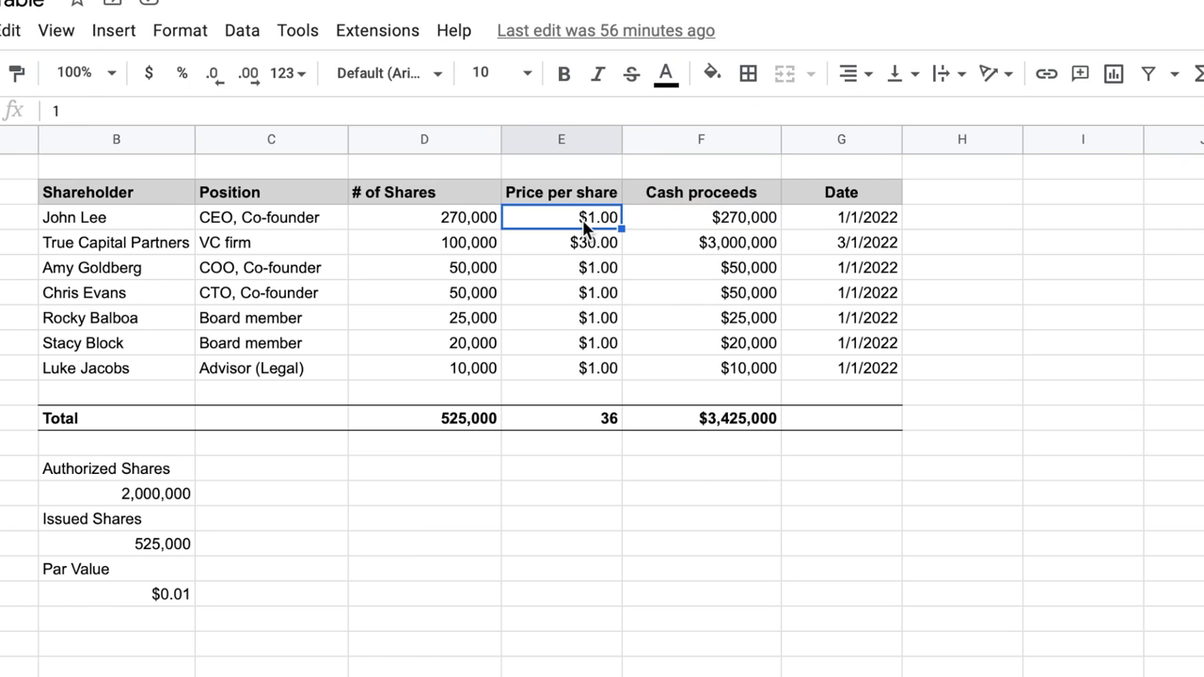
{"action": "left_click", "coordinate": [460, 221]}
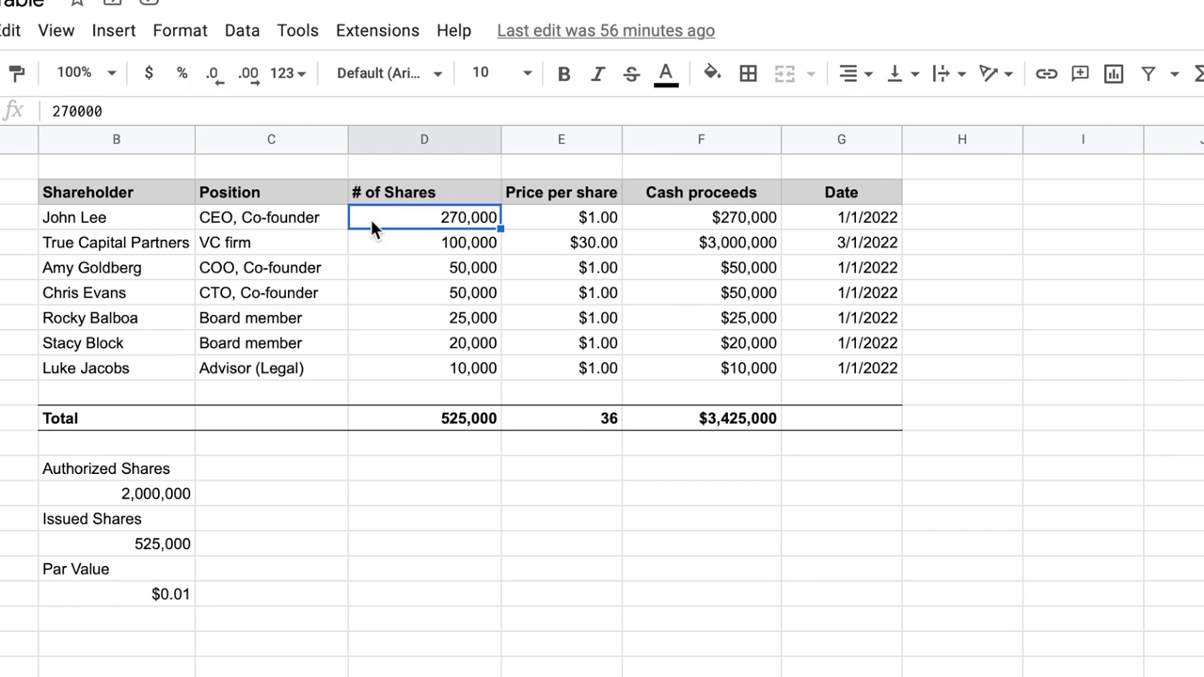
{"action": "left_click", "coordinate": [310, 223]}
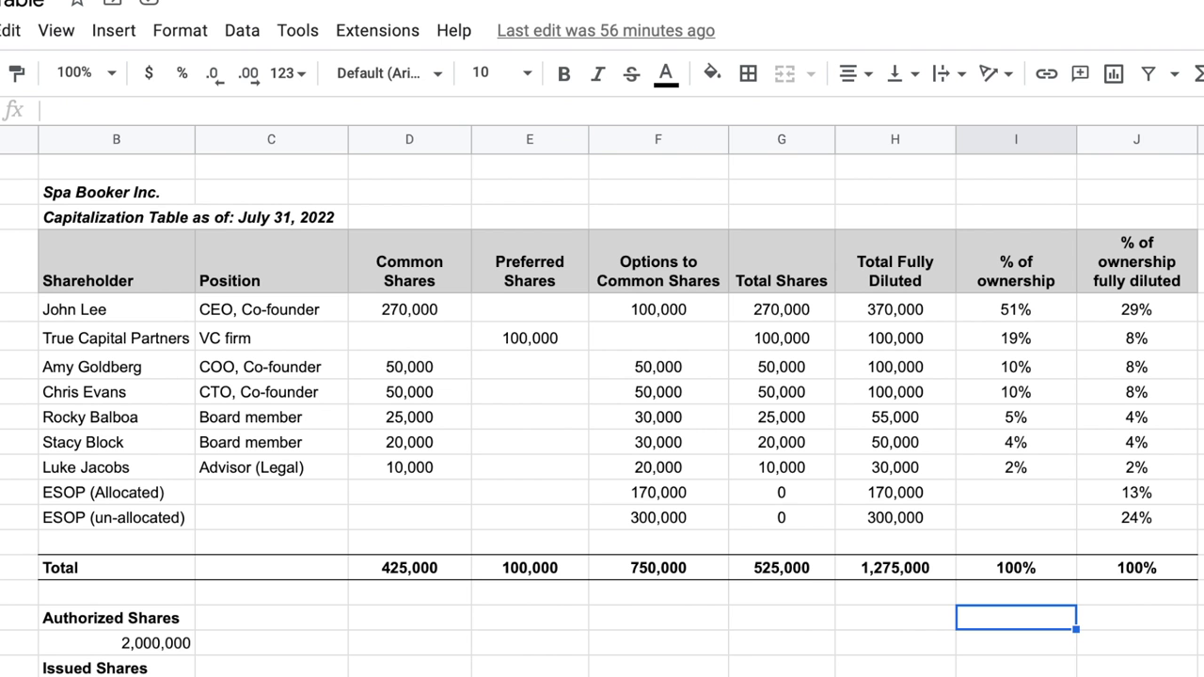
{"action": "left_click", "coordinate": [669, 442]}
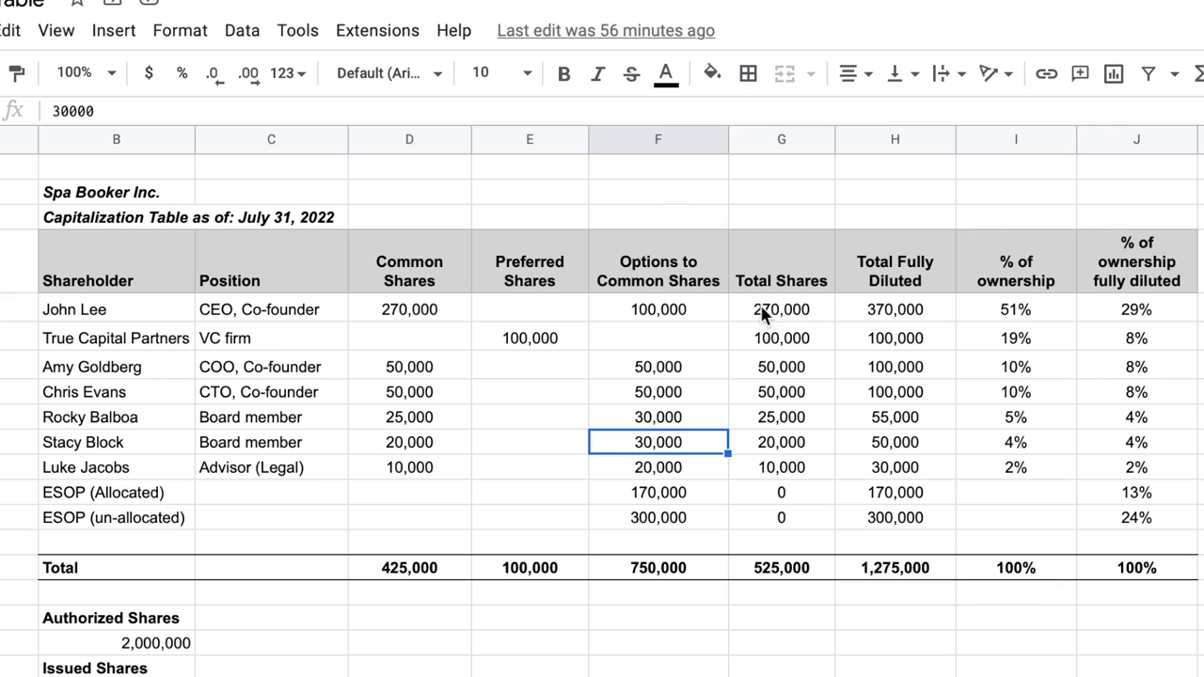
Check the Options to Common Shares column and the legal advisor's and CEO's grant dates
{"action": "left_click", "coordinate": [661, 288]}
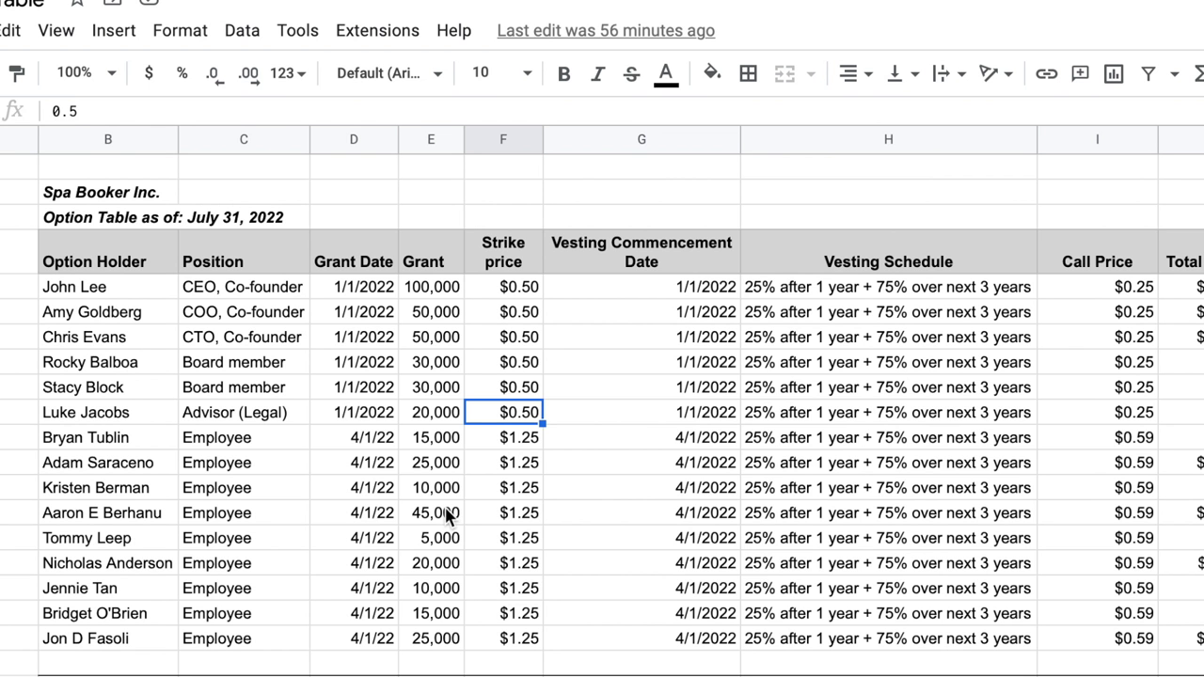
{"action": "left_click", "coordinate": [384, 417]}
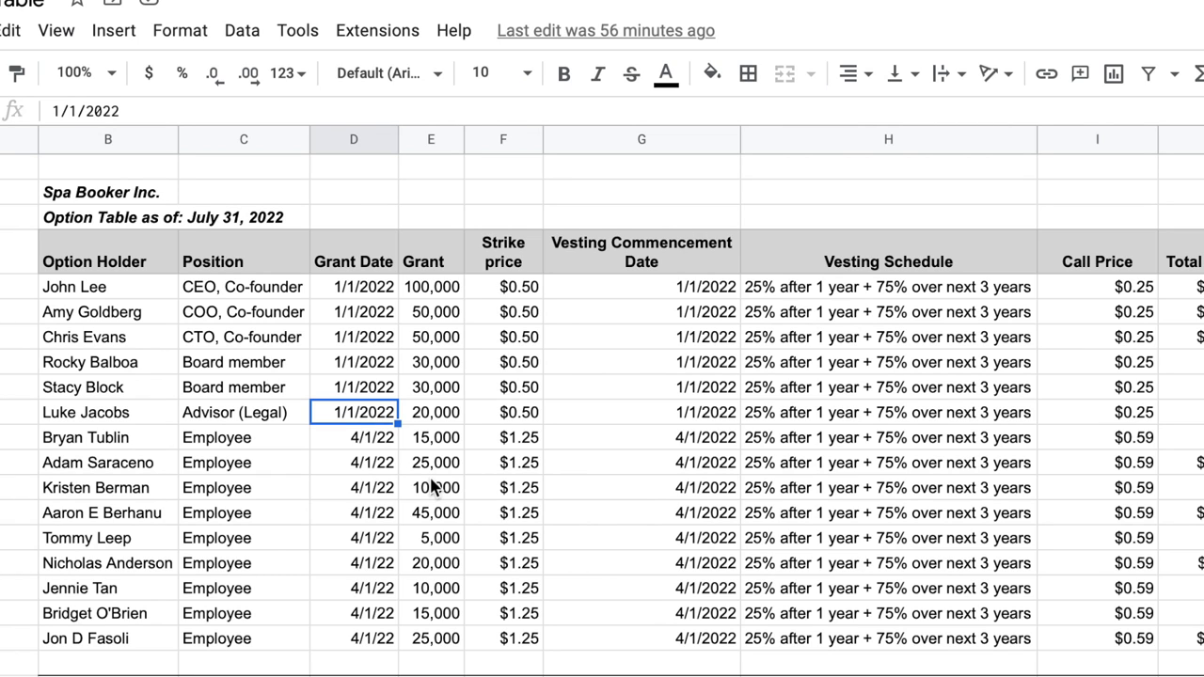
{"action": "left_click", "coordinate": [357, 294]}
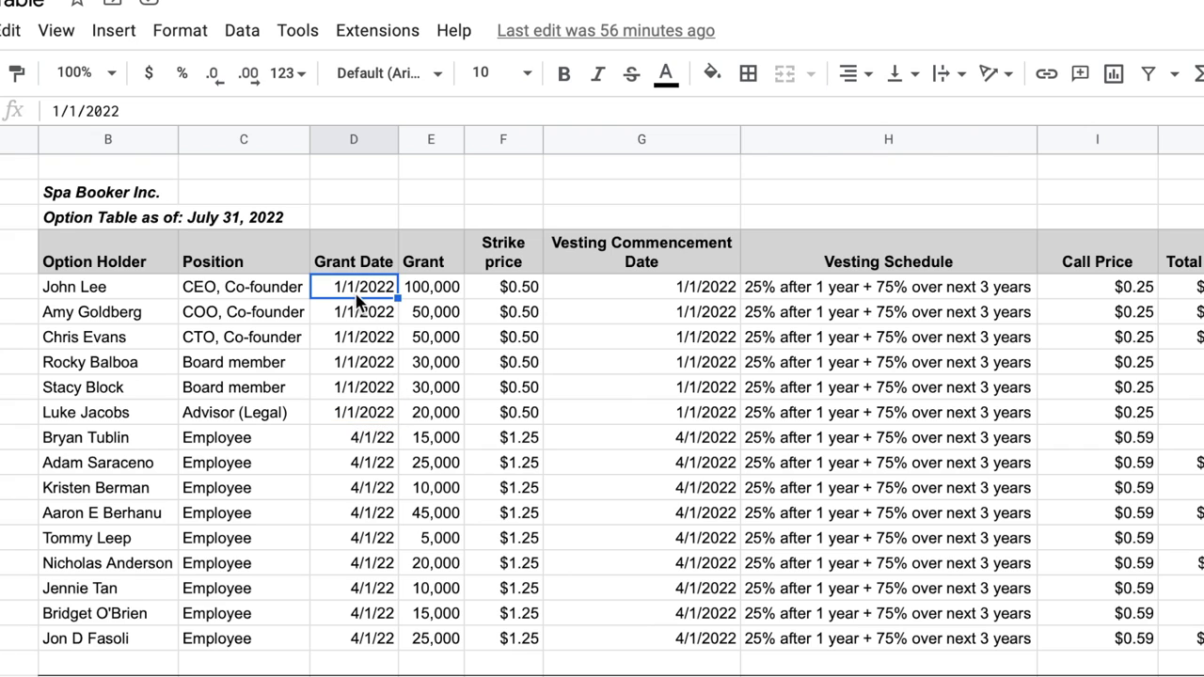
Walk through the option holders—first holder, CTO and COO—checking the COO's position and grant date
{"action": "left_click", "coordinate": [147, 293]}
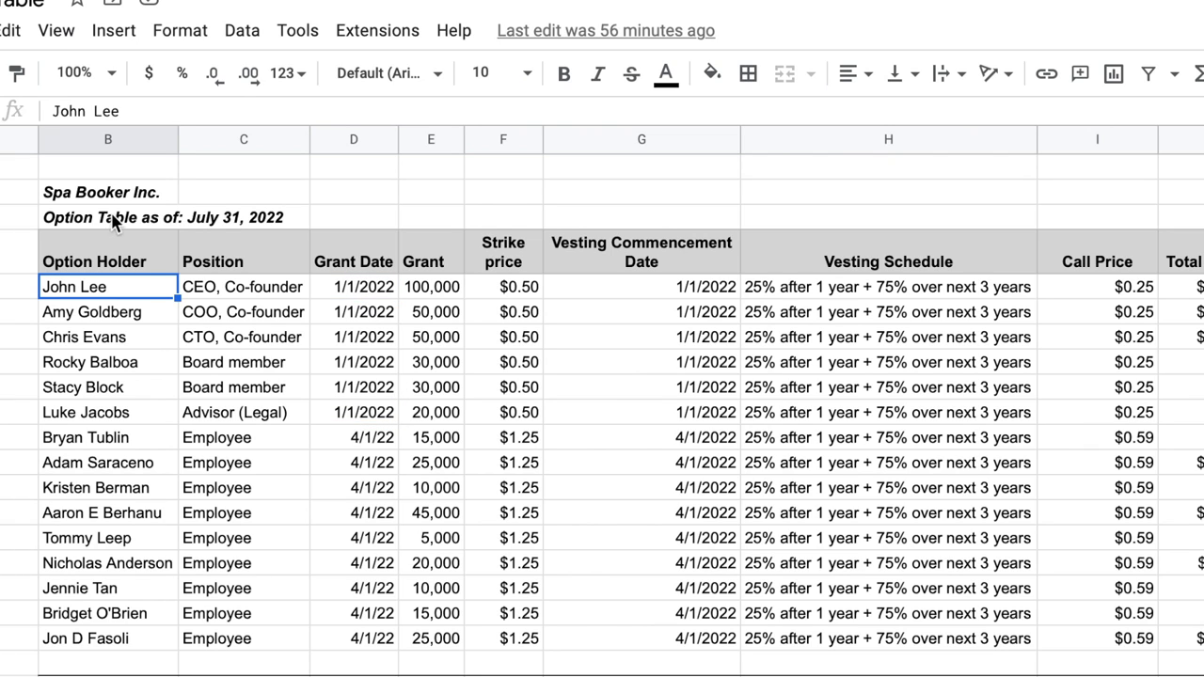
{"action": "left_click", "coordinate": [116, 223]}
{"action": "left_click", "coordinate": [119, 287]}
{"action": "left_click", "coordinate": [120, 340]}
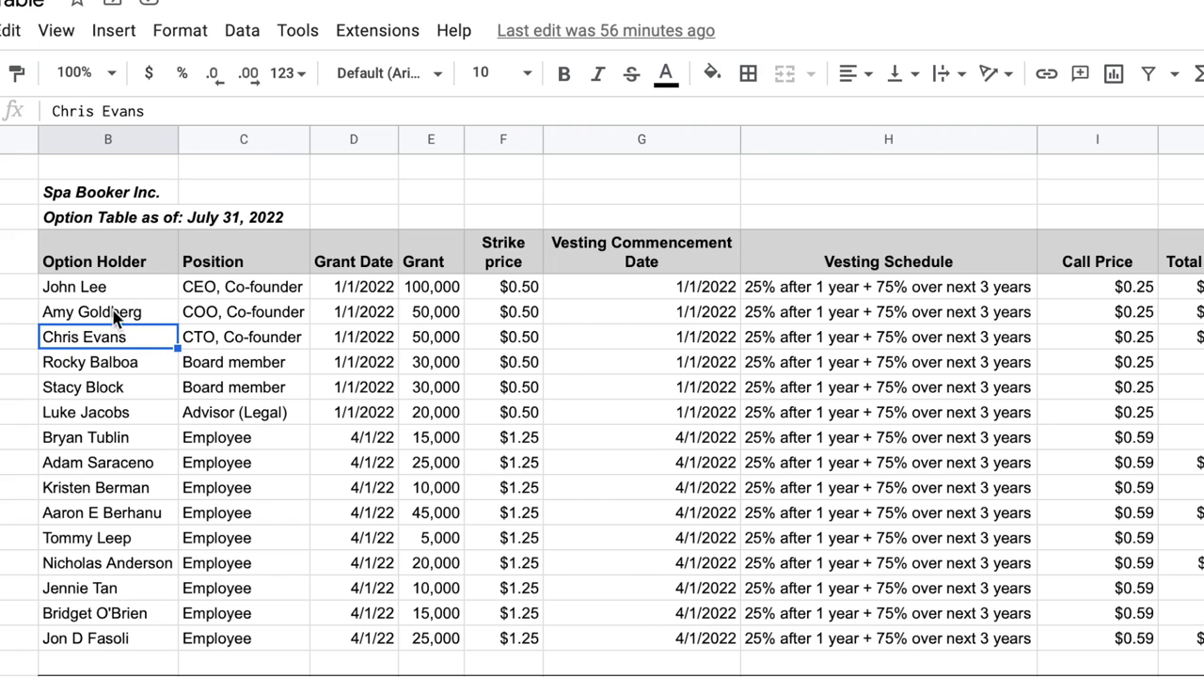
{"action": "left_click", "coordinate": [125, 318]}
{"action": "left_click", "coordinate": [239, 319]}
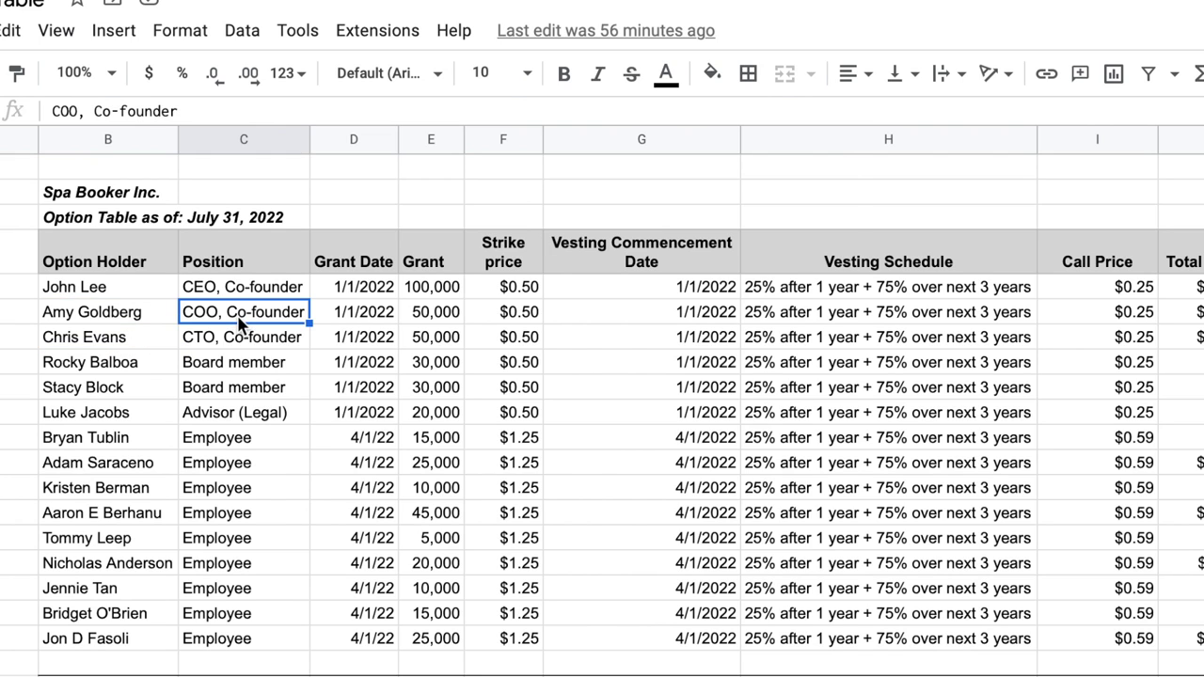
{"action": "left_click", "coordinate": [273, 325]}
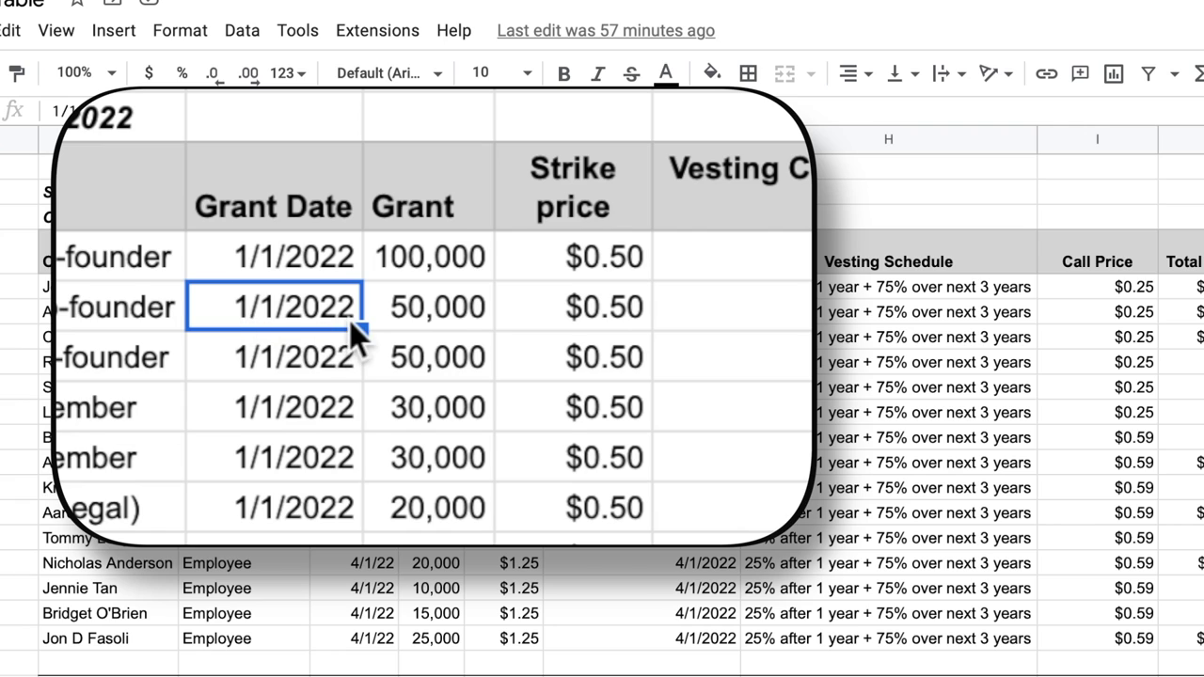
{"action": "left_click", "coordinate": [461, 321]}
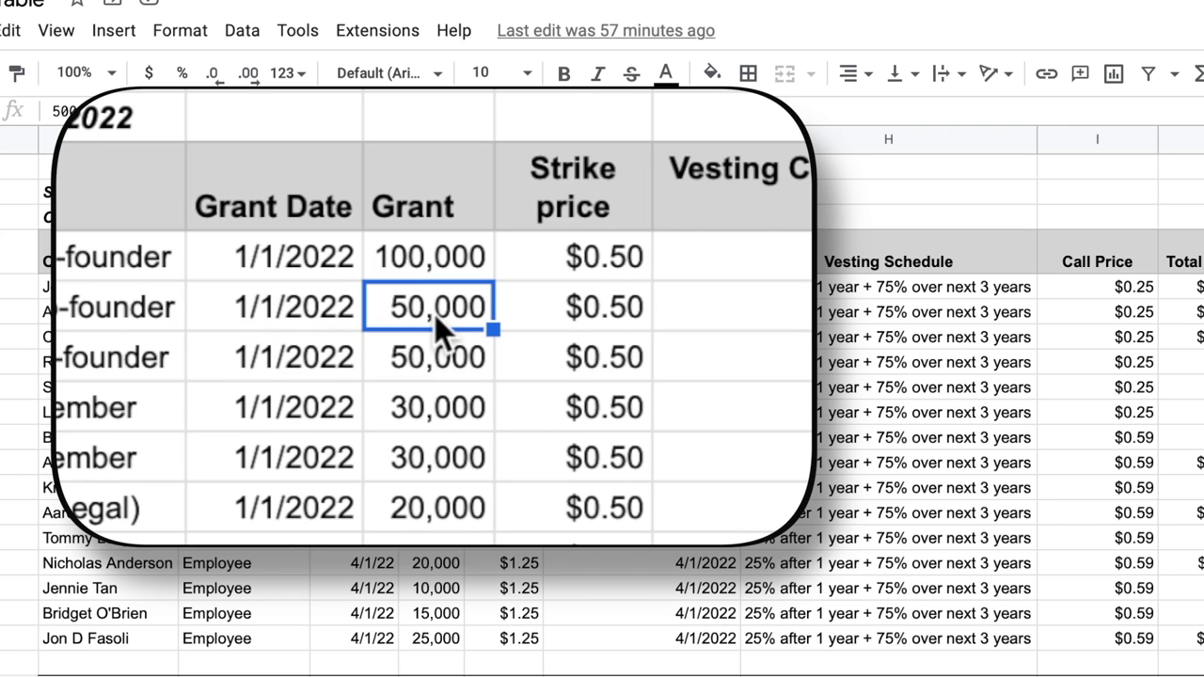
{"action": "left_click", "coordinate": [597, 323]}
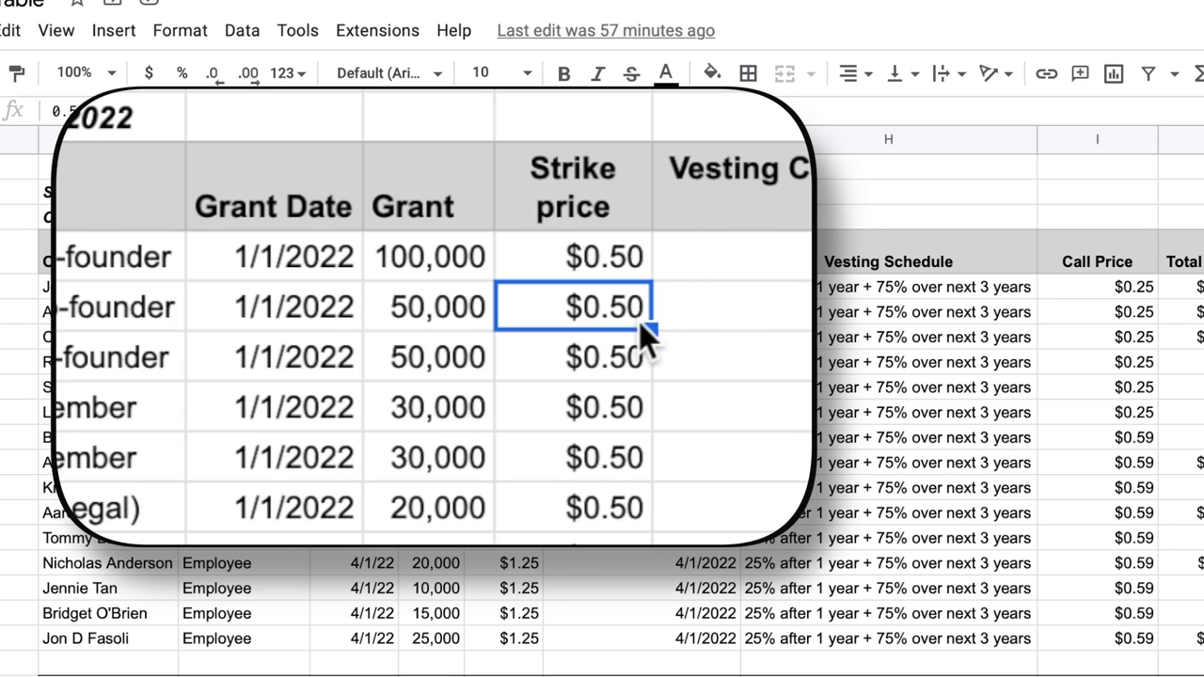
{"action": "left_click", "coordinate": [608, 316]}
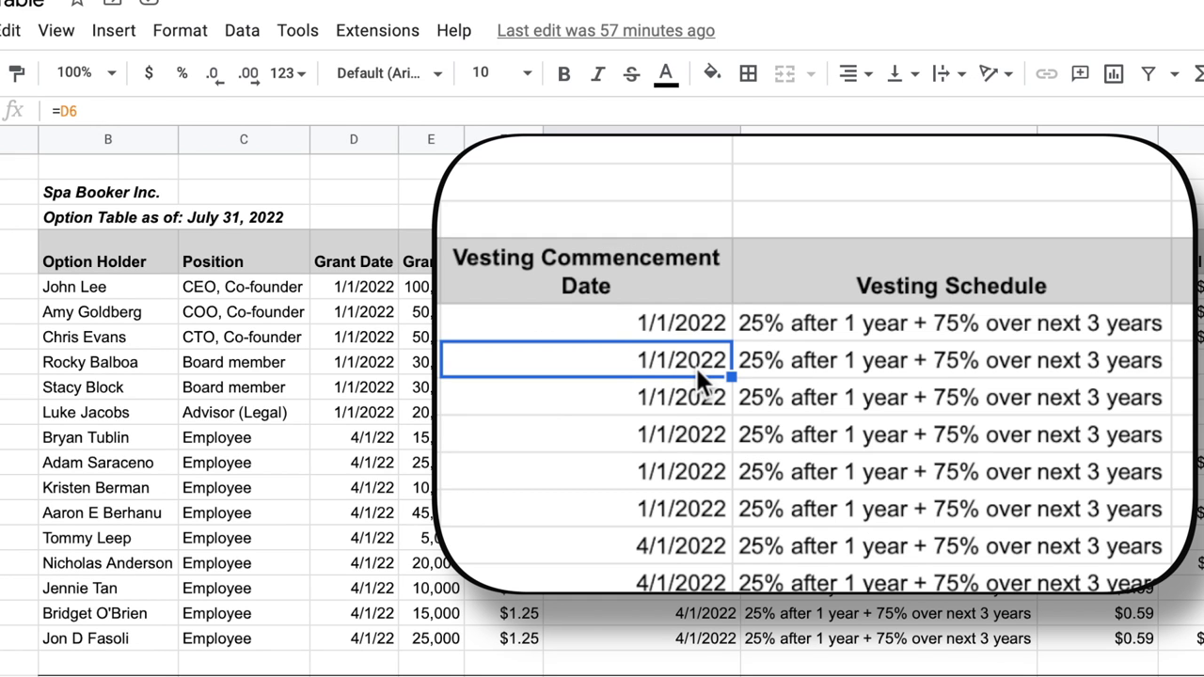
{"action": "left_click", "coordinate": [805, 367]}
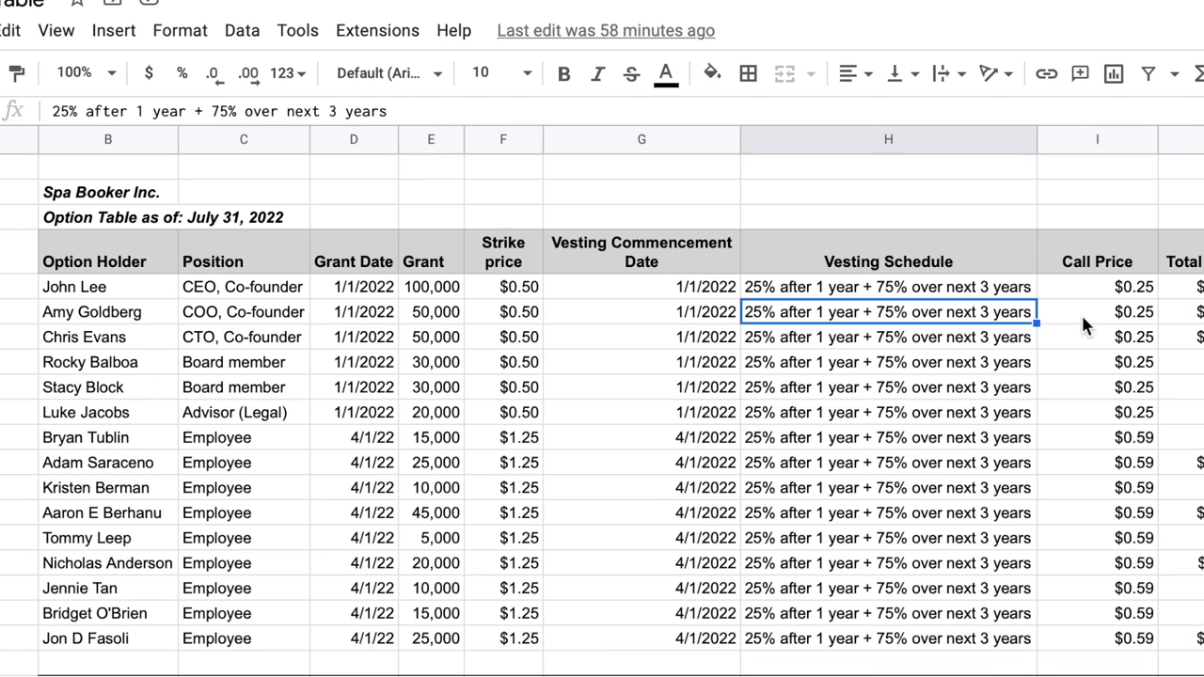
Review the COO's call price and Call Price column, then return to the Capitalization Table sheet
{"action": "left_click", "coordinate": [1082, 316]}
{"action": "left_click", "coordinate": [1107, 264]}
{"action": "left_click", "coordinate": [1191, 267]}
{"action": "left_click", "coordinate": [1091, 272]}
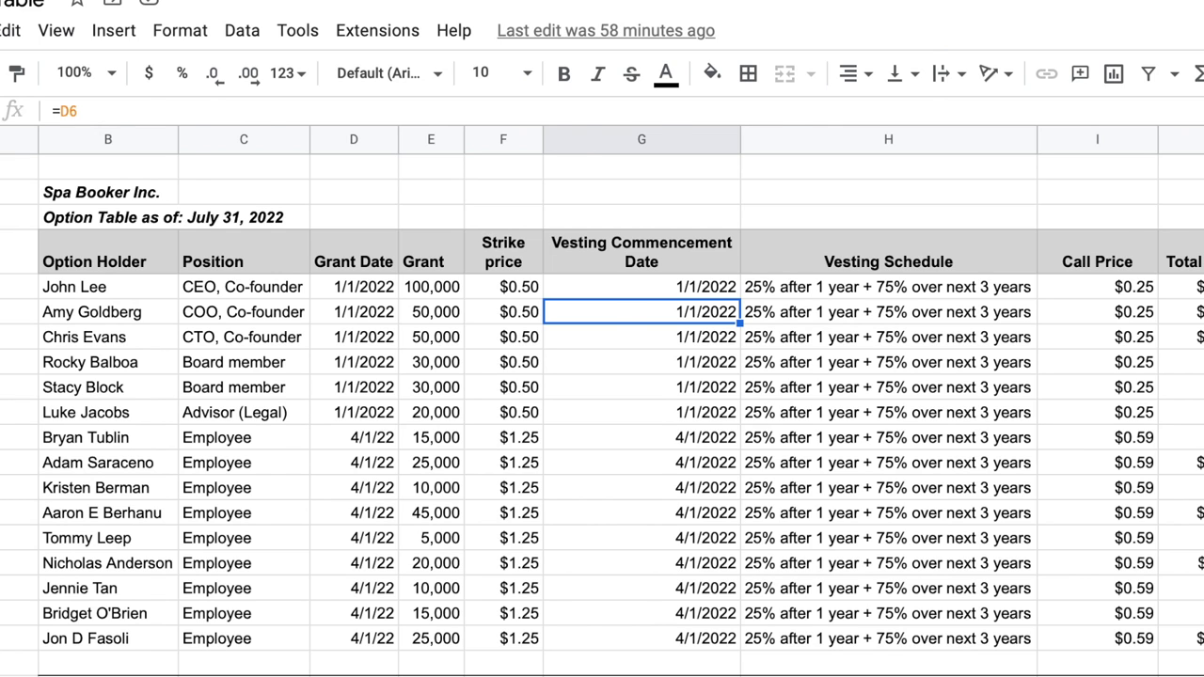
{"action": "key", "text": "ctrl+Page_Up"}
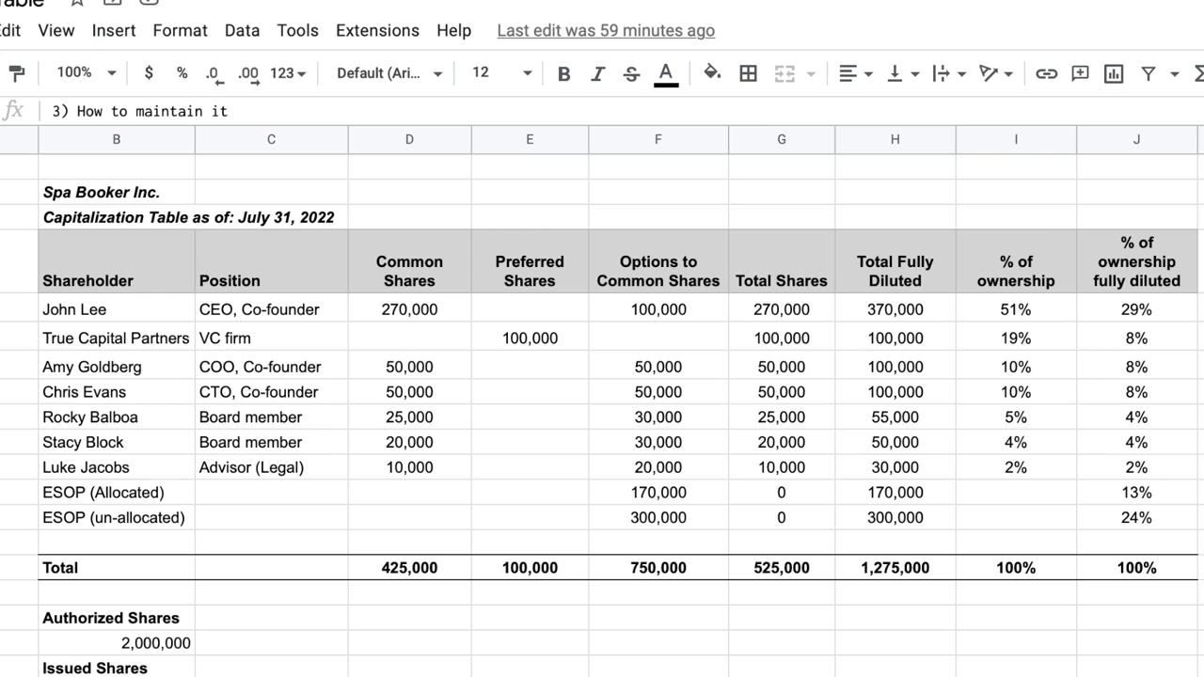
Insert an empty row below the legal advisor's row in the cap table
{"action": "left_click", "coordinate": [226, 469]}
{"action": "left_click", "coordinate": [139, 449]}
{"action": "left_click", "coordinate": [110, 475]}
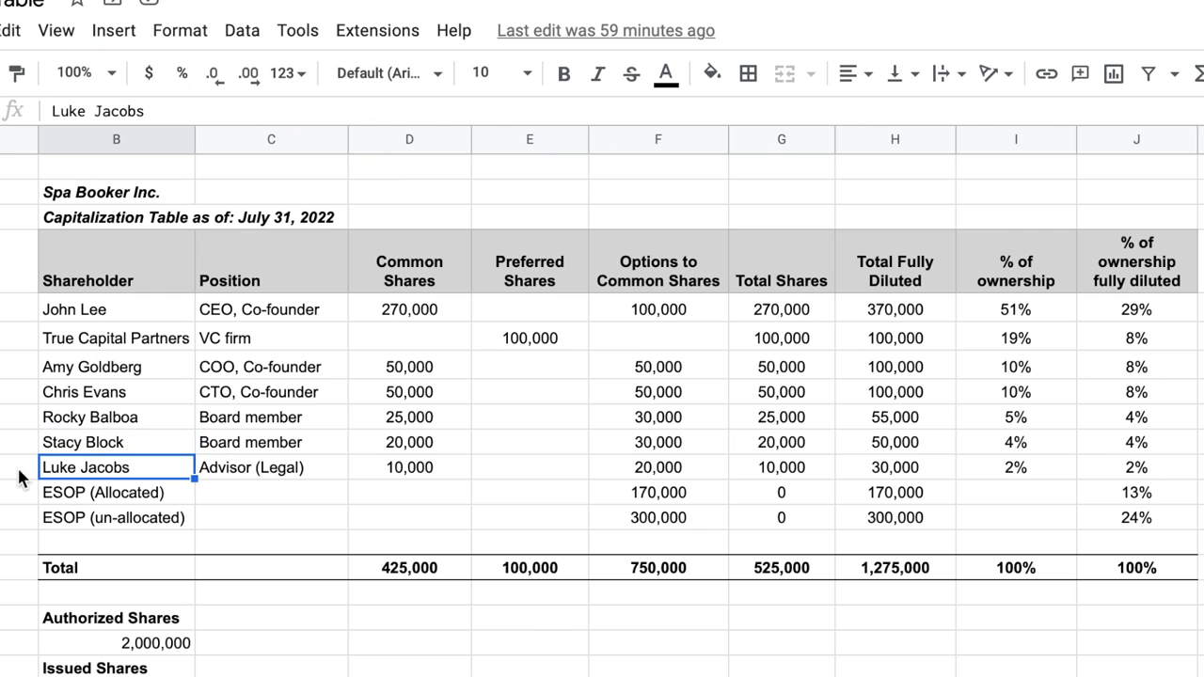
{"action": "left_click", "coordinate": [2, 468]}
{"action": "right_click", "coordinate": [2, 470]}
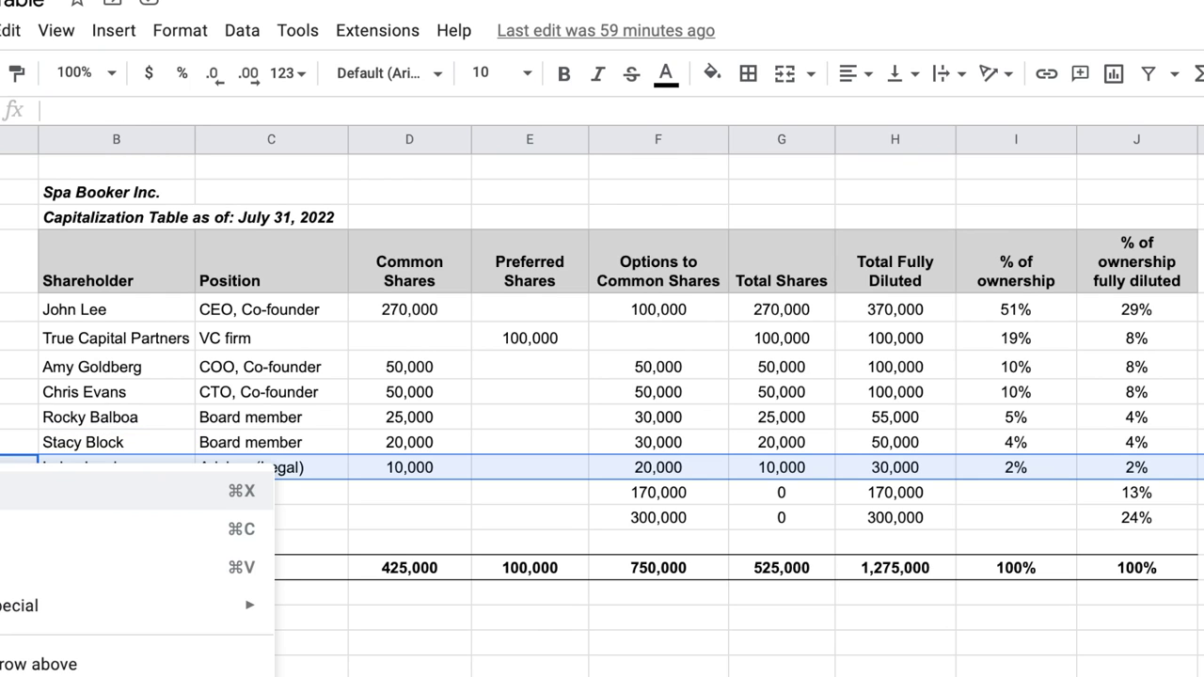
{"action": "left_click", "coordinate": [94, 675]}
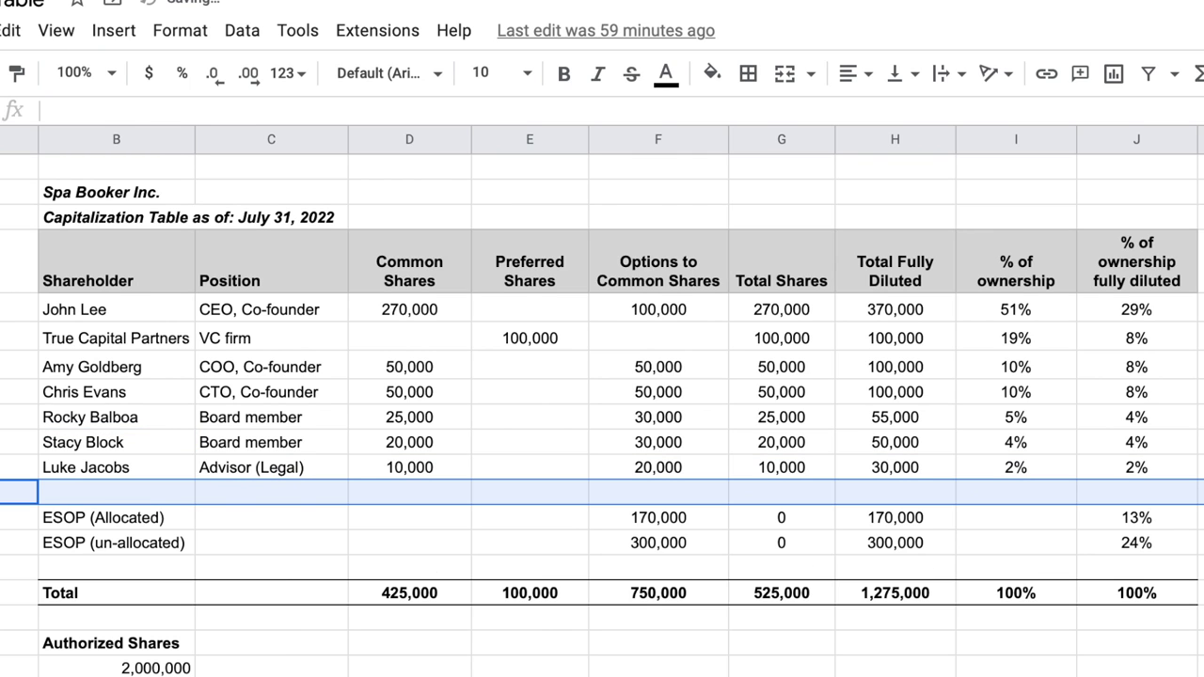
Enter 'name of new investor' as the new shareholder with position 'investor'
{"action": "left_click", "coordinate": [129, 498]}
{"action": "type", "text": "na"}
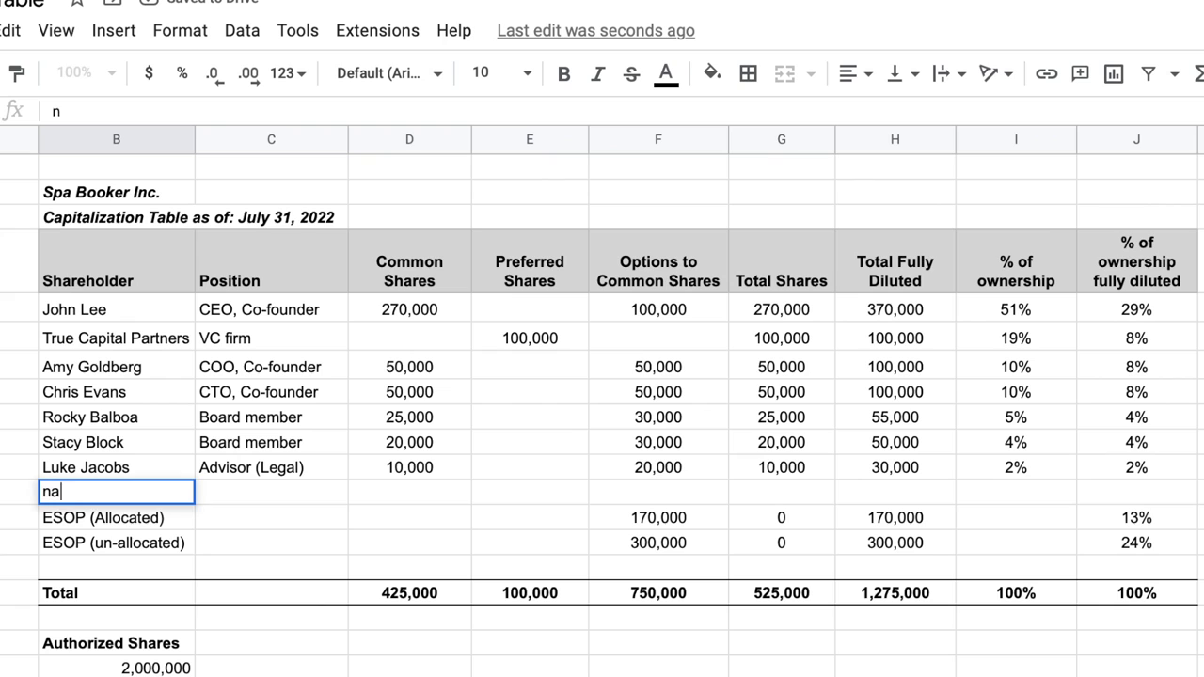
{"action": "type", "text": "me of new investor"}
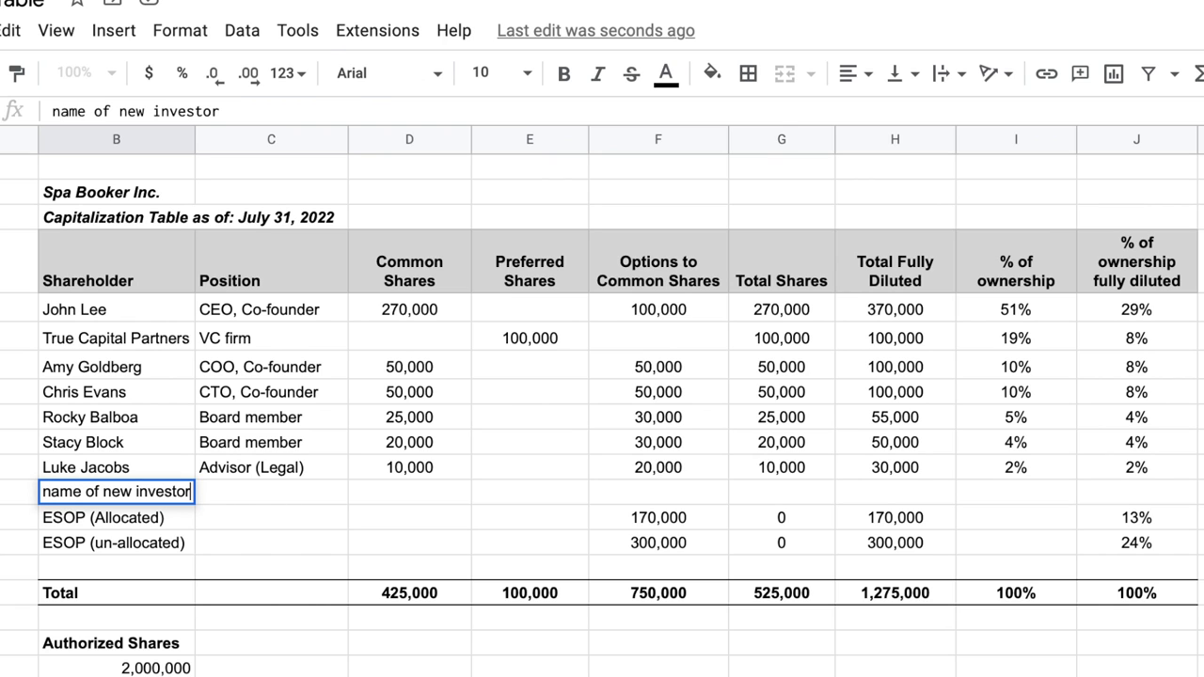
{"action": "key", "text": "Tab"}
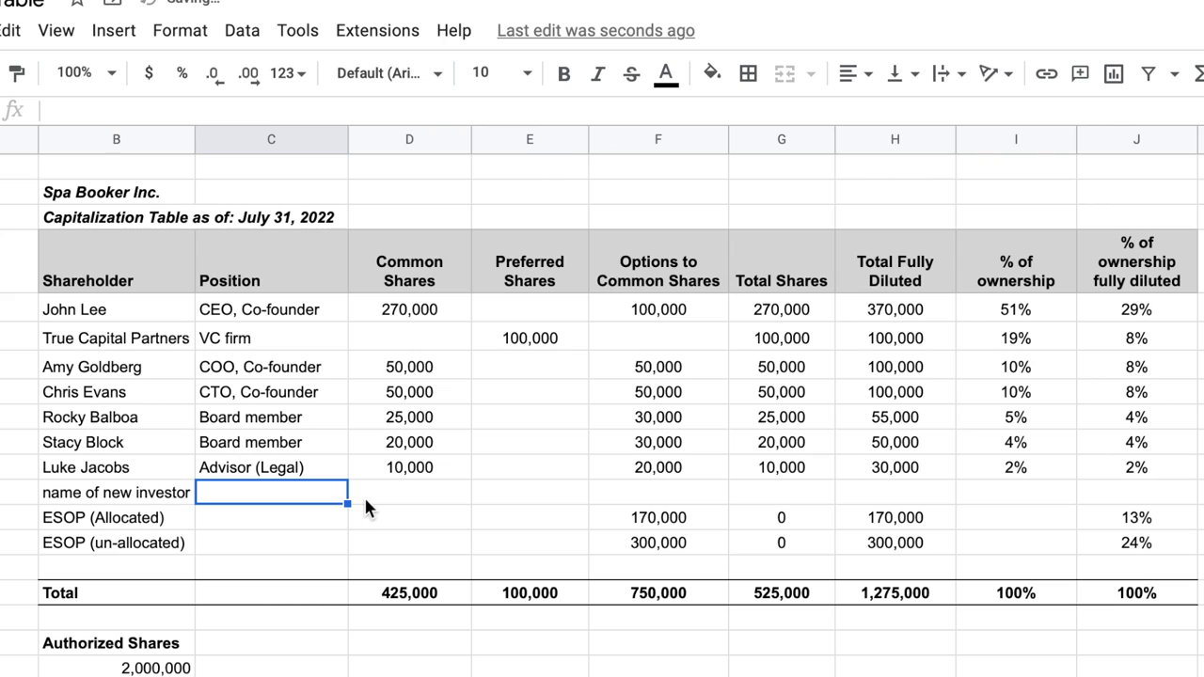
{"action": "type", "text": "investor"}
{"action": "left_click", "coordinate": [437, 494]}
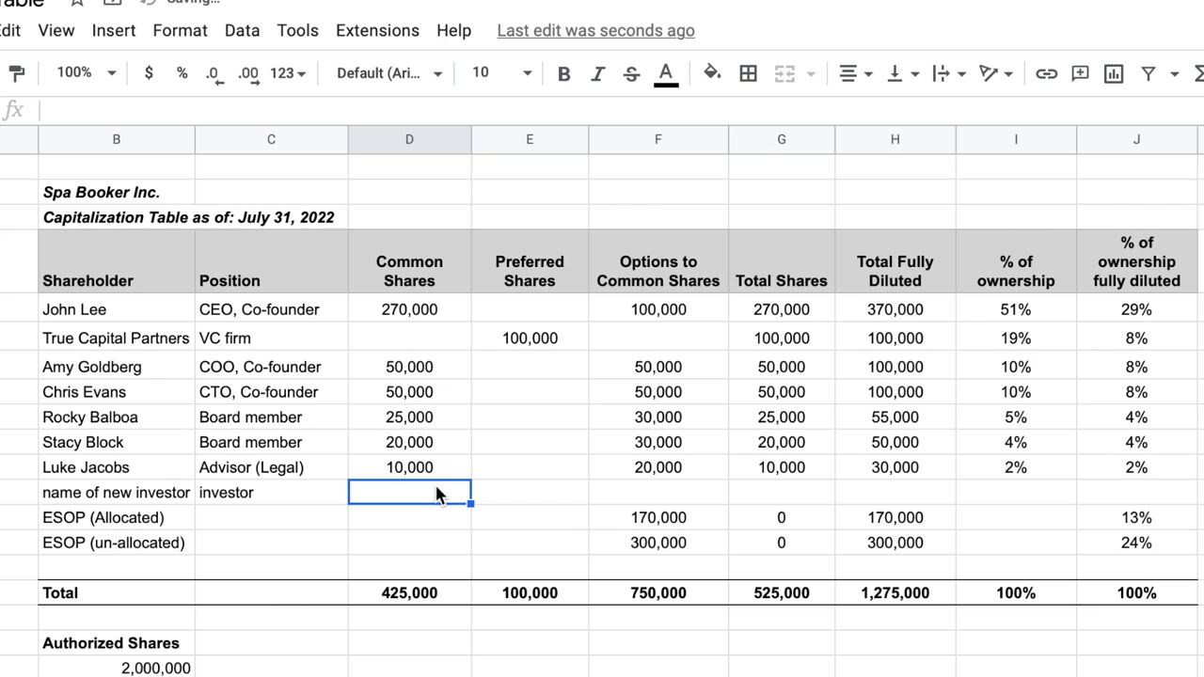
Enter 50,000 as common shares, then delete it so Common Shares stays empty
{"action": "type", "text": "50000"}
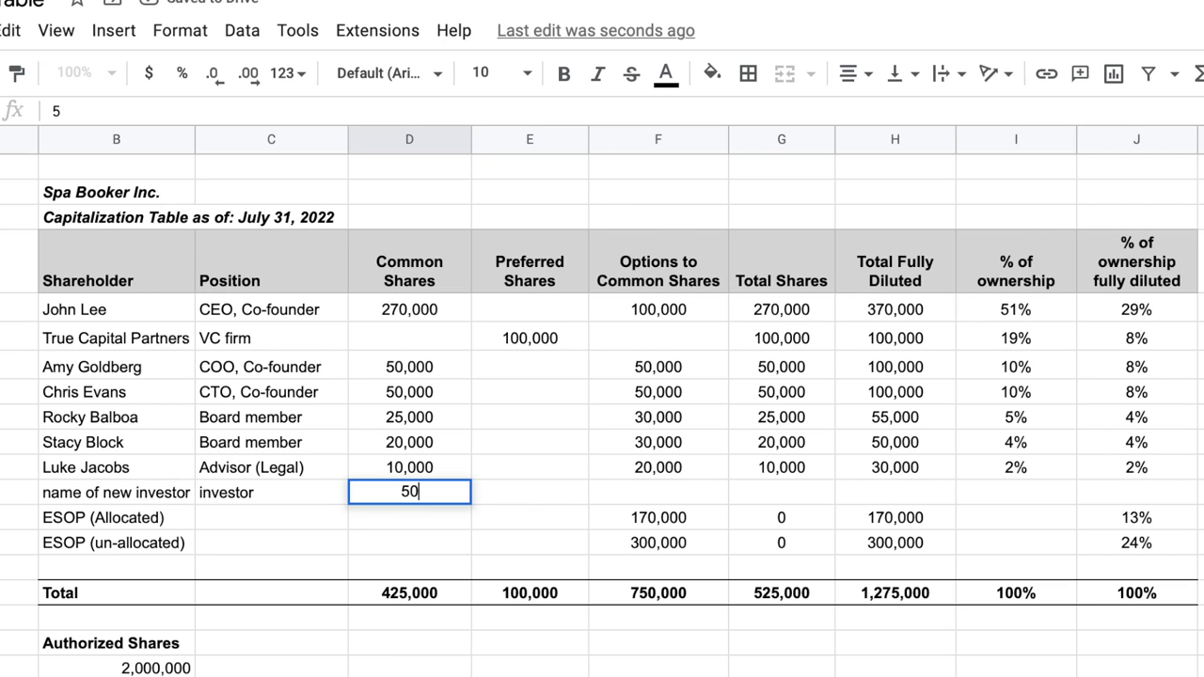
{"action": "left_click", "coordinate": [504, 516]}
{"action": "left_click", "coordinate": [437, 495]}
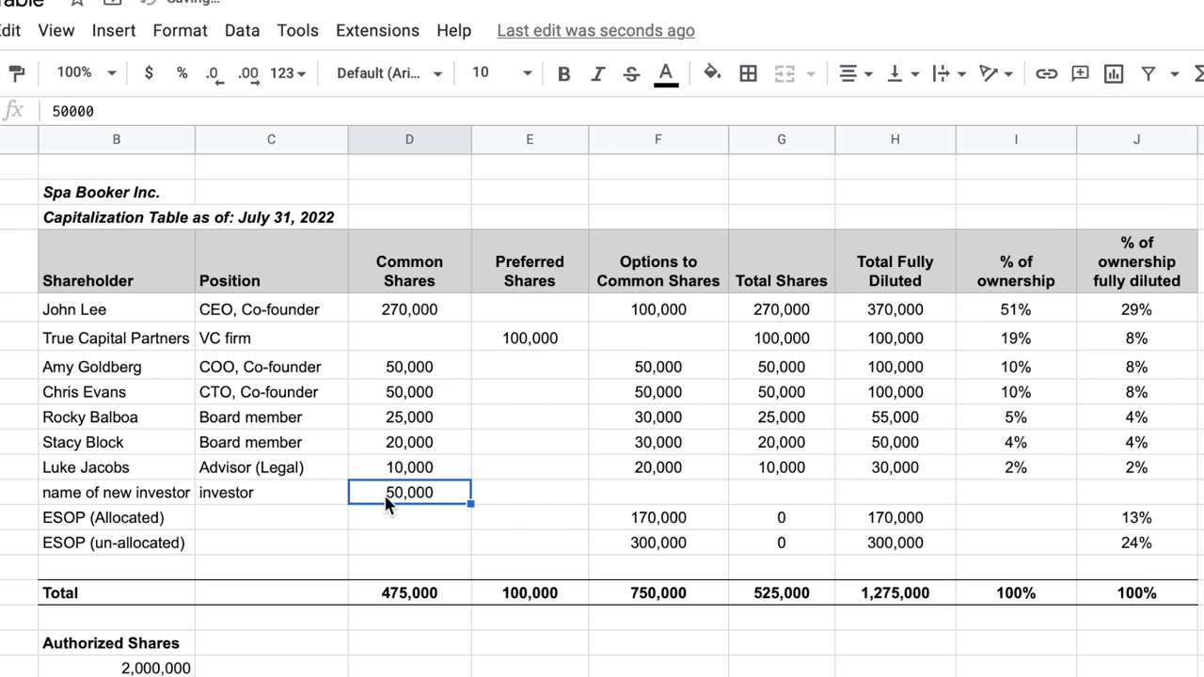
{"action": "left_click", "coordinate": [410, 520]}
{"action": "left_click", "coordinate": [410, 501]}
{"action": "key", "text": "Delete"}
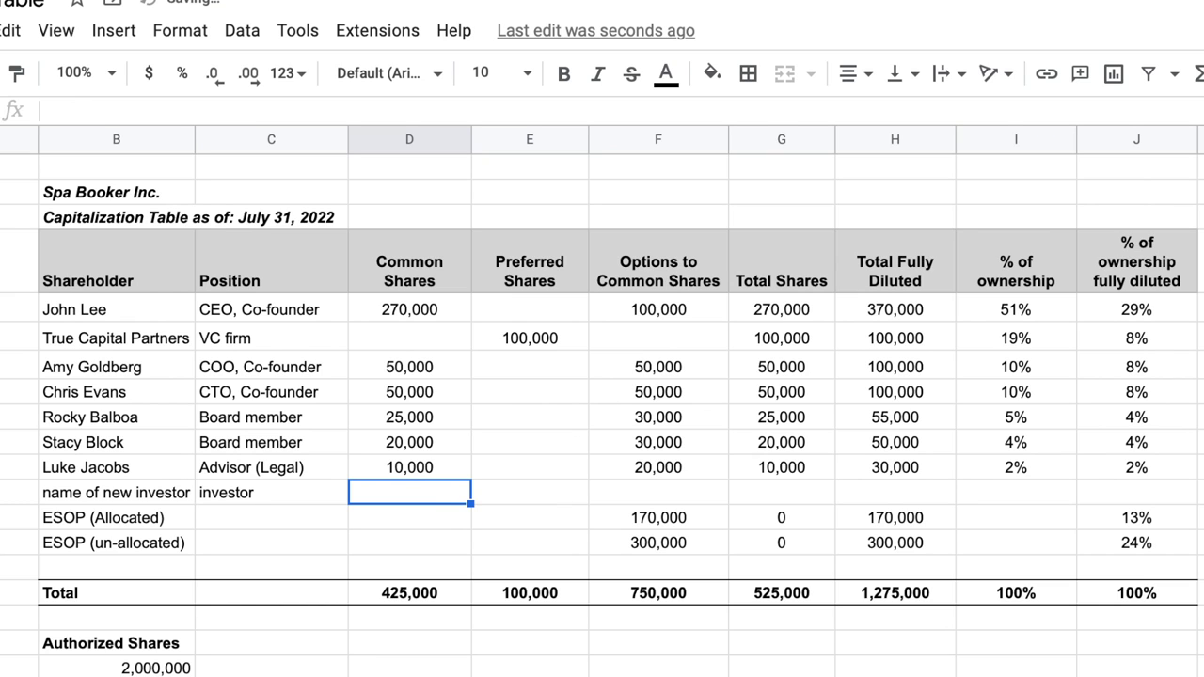
{"action": "left_click", "coordinate": [489, 493]}
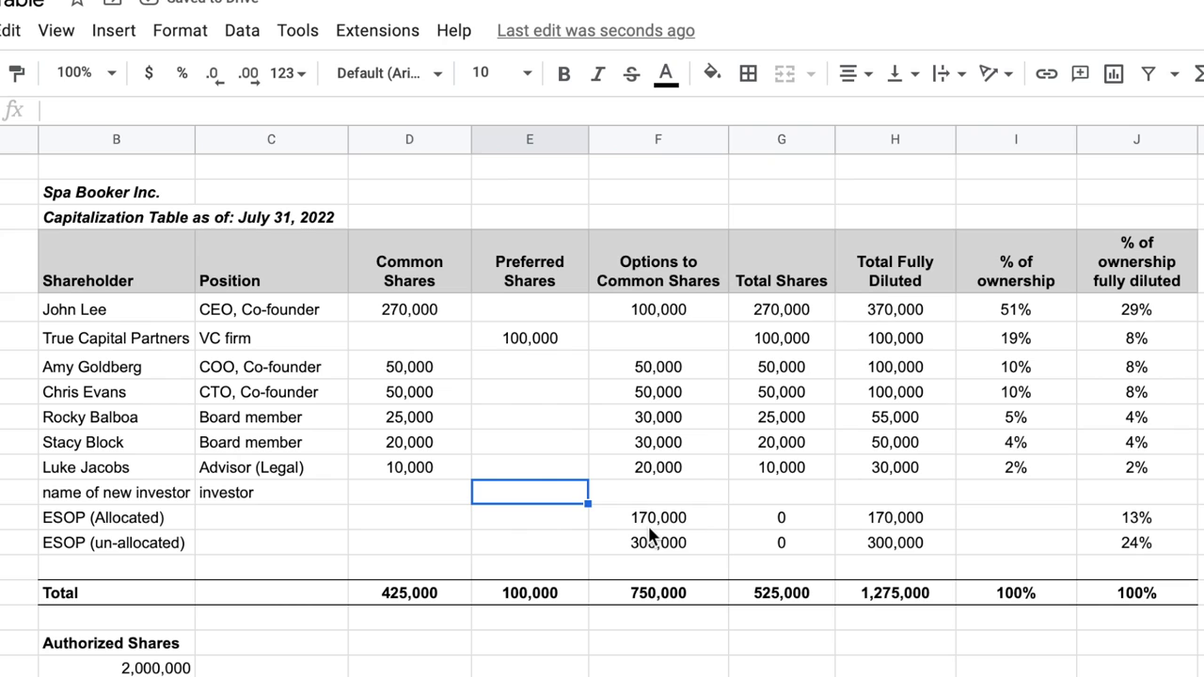
Give the new investor 50,000 preferred shares and check the Preferred Shares total
{"action": "type", "text": "50000"}
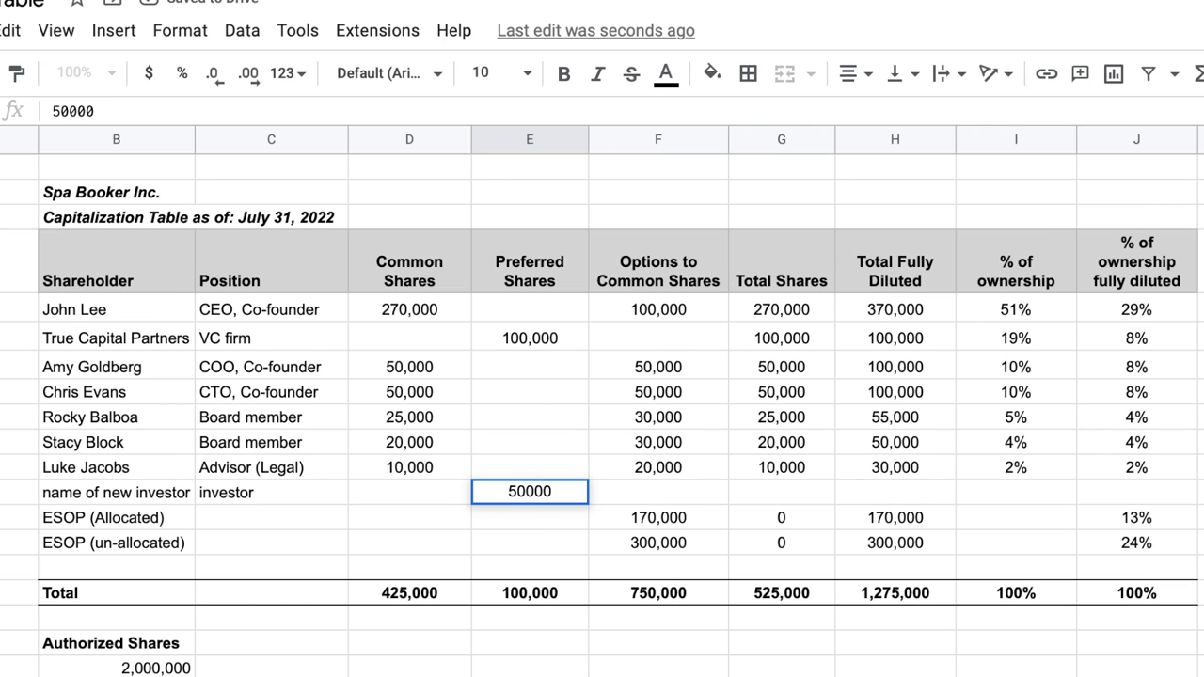
{"action": "key", "text": "Tab"}
{"action": "left_click", "coordinate": [513, 595]}
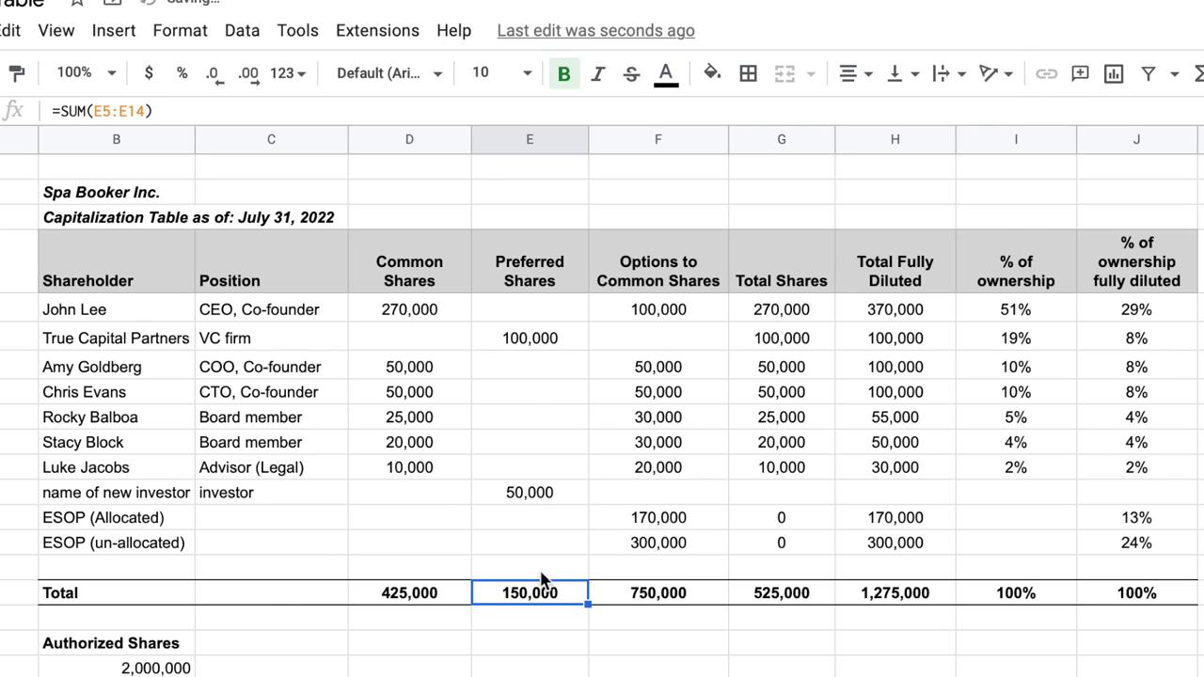
Fill the Total Fully Diluted and Total Shares formulas down into the new investor row
{"action": "left_click", "coordinate": [1014, 470]}
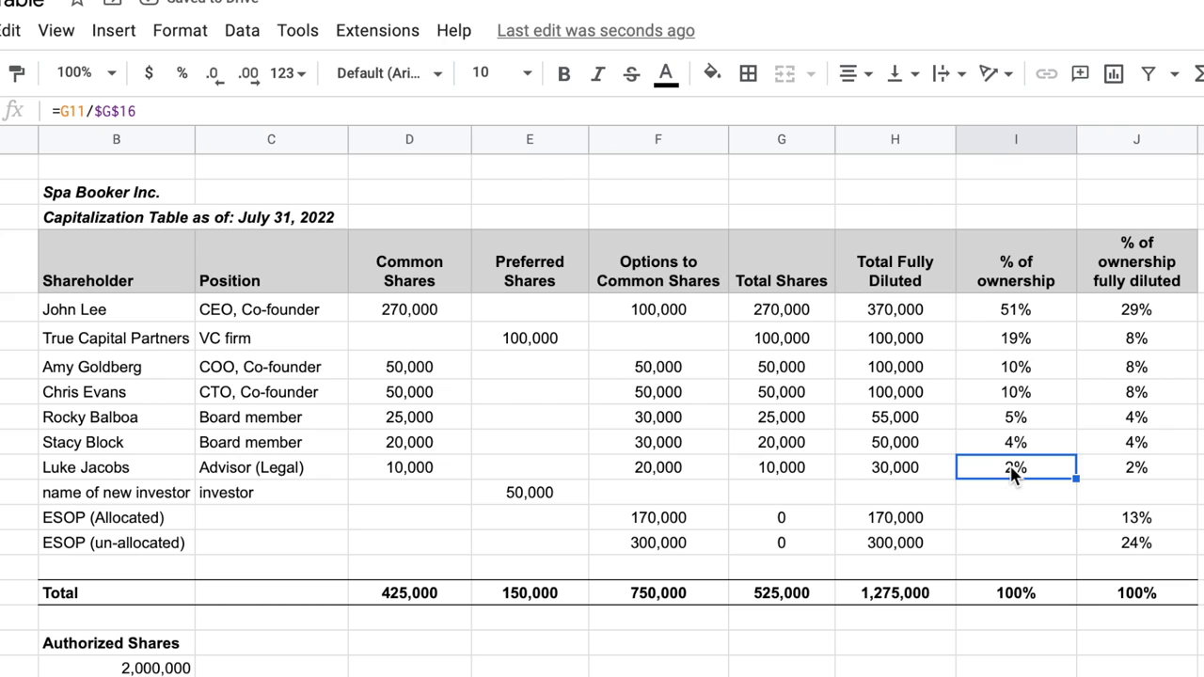
{"action": "key", "text": "shift+Right"}
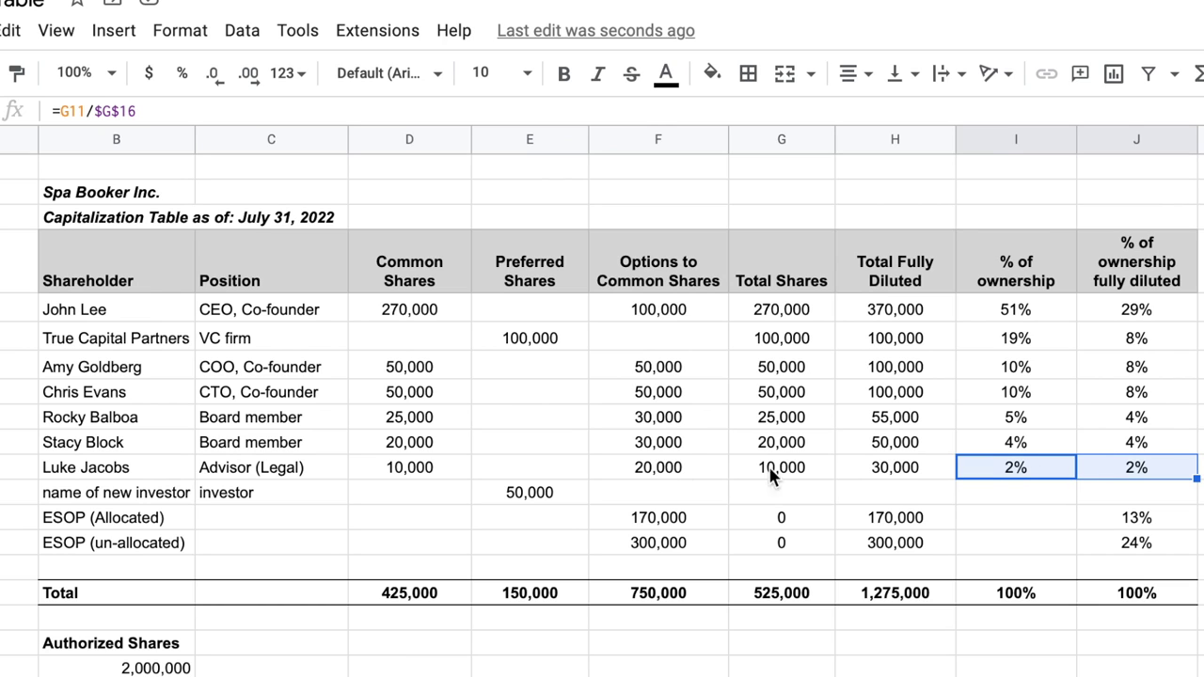
{"action": "left_click", "coordinate": [917, 473]}
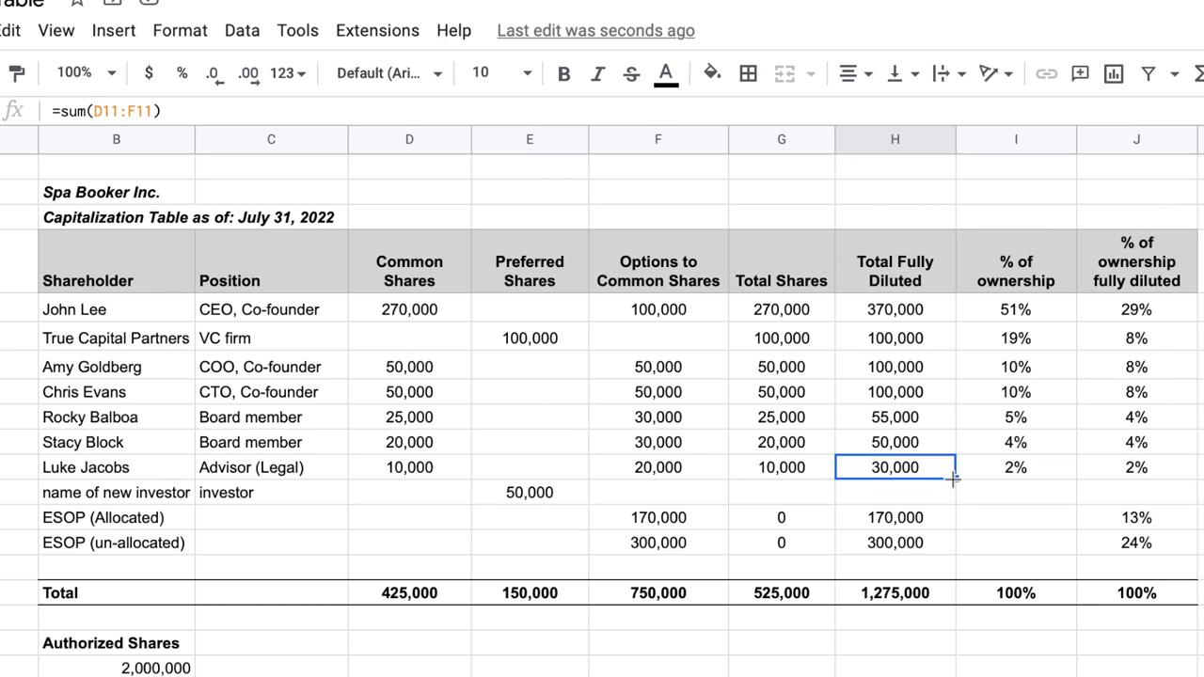
{"action": "left_click_drag", "start_coordinate": [954, 479], "coordinate": [949, 505]}
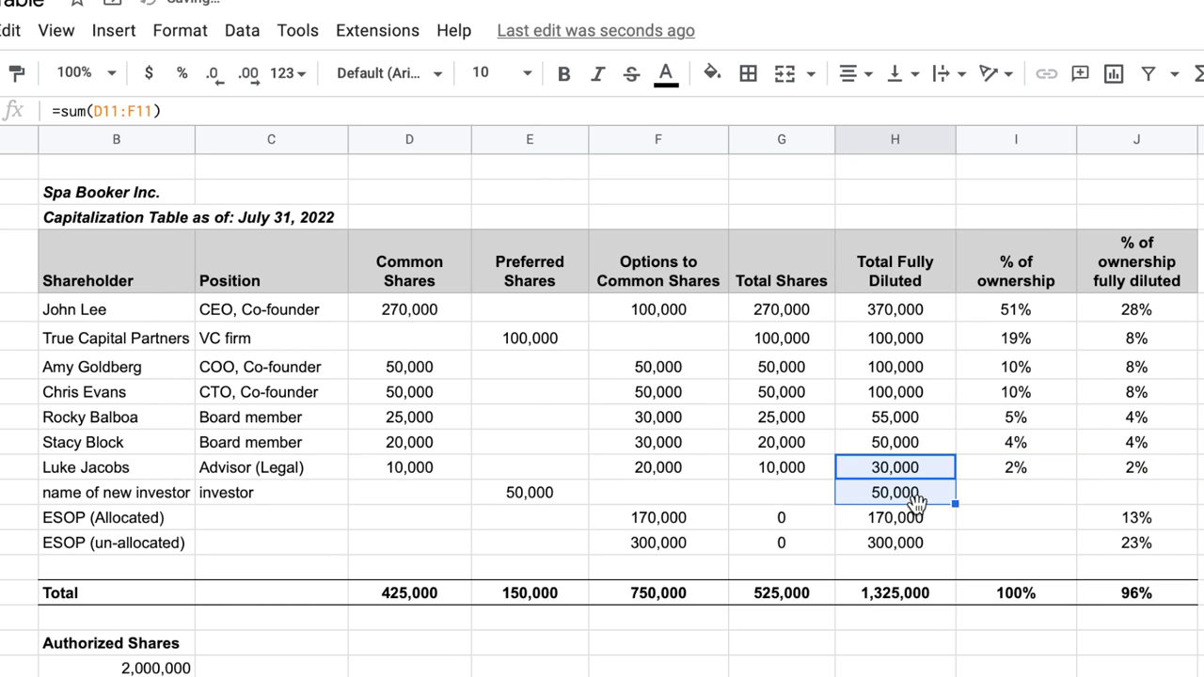
{"action": "left_click", "coordinate": [788, 475]}
{"action": "left_click_drag", "start_coordinate": [830, 478], "coordinate": [831, 503]}
{"action": "left_click", "coordinate": [827, 624]}
Fill the % of ownership and fully diluted ownership formulas down, giving 9% and 4%
{"action": "left_click", "coordinate": [1019, 470]}
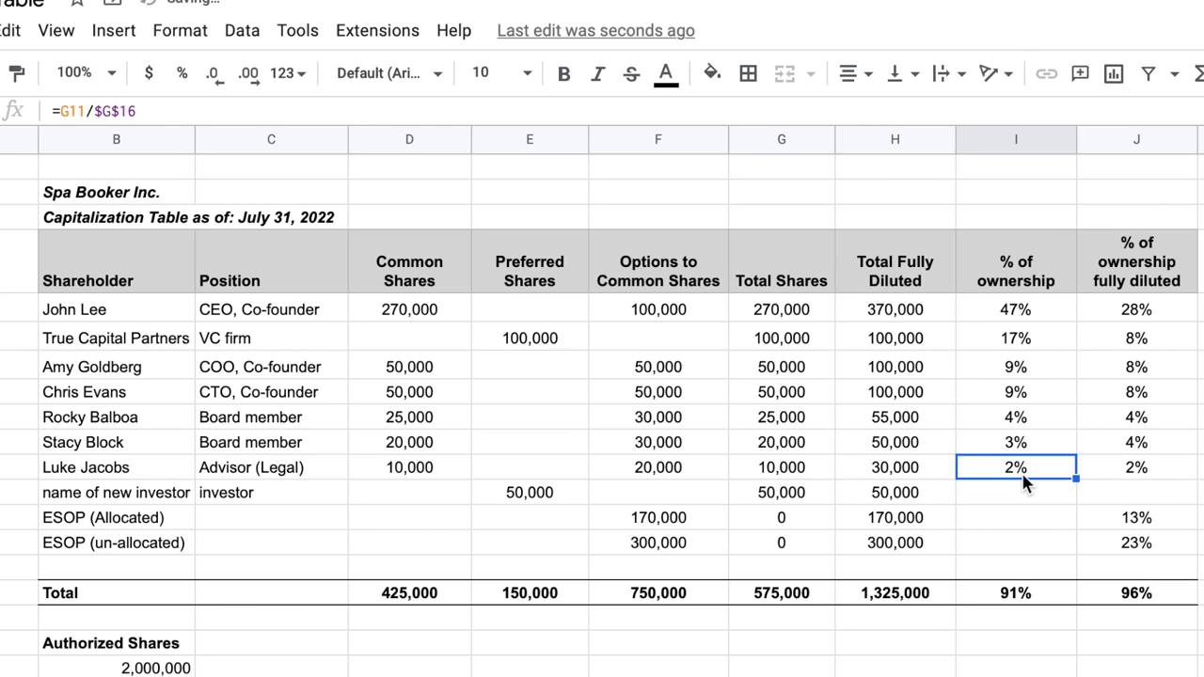
{"action": "left_click_drag", "start_coordinate": [1075, 478], "coordinate": [1067, 506]}
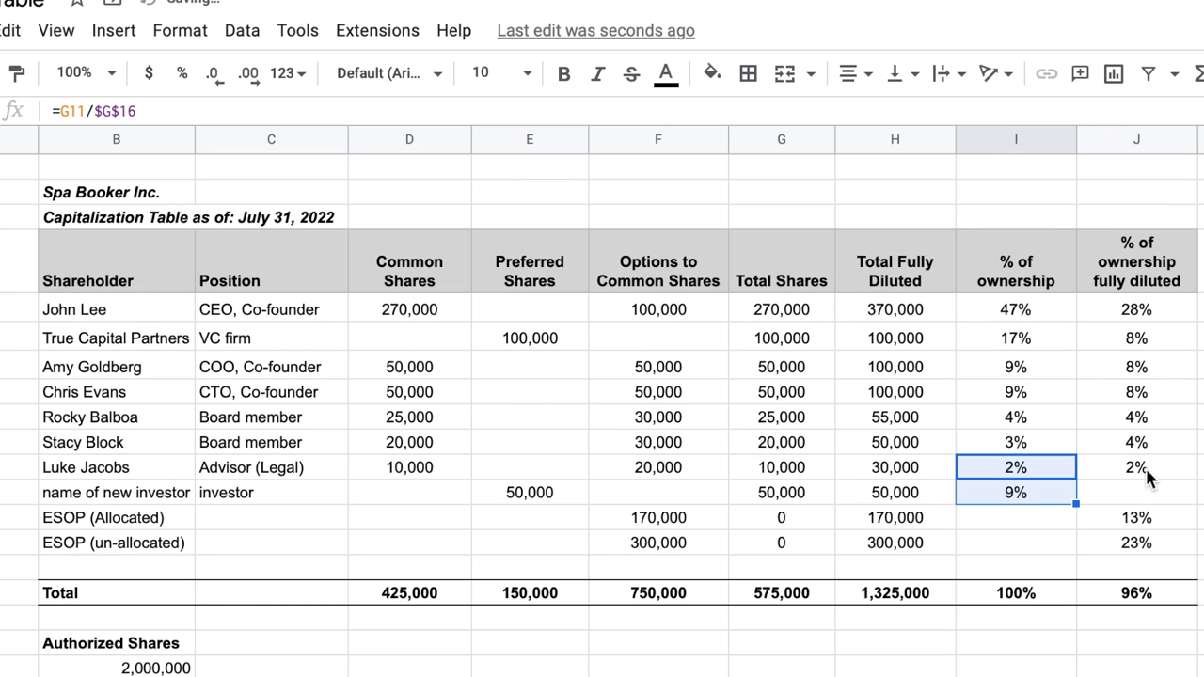
{"action": "left_click", "coordinate": [1149, 475]}
{"action": "left_click_drag", "start_coordinate": [1194, 482], "coordinate": [1167, 494]}
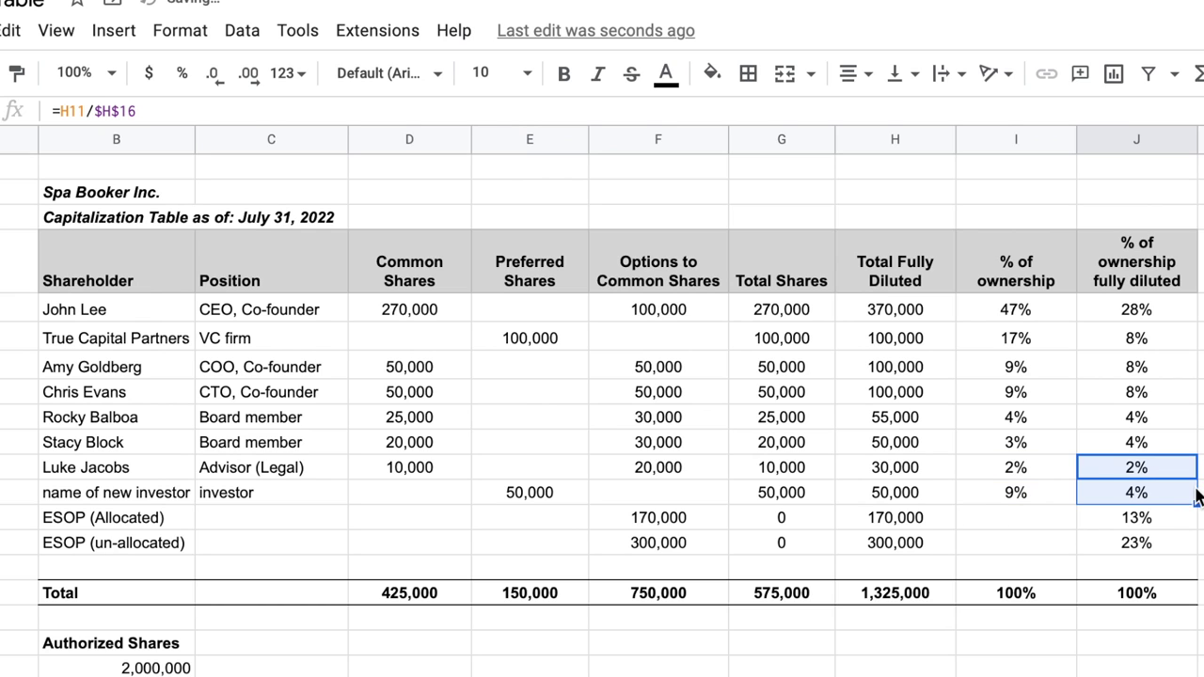
{"action": "left_click", "coordinate": [1018, 568]}
{"action": "left_click", "coordinate": [1038, 628]}
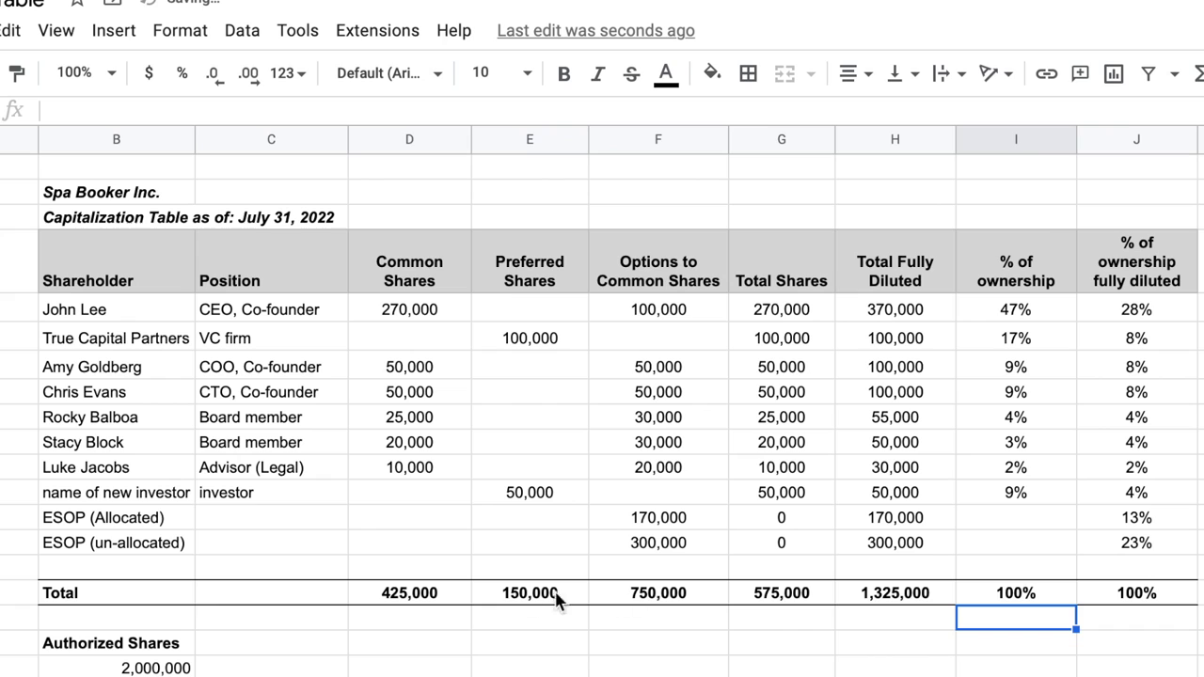
{"action": "left_click", "coordinate": [508, 594]}
{"action": "left_click", "coordinate": [997, 600]}
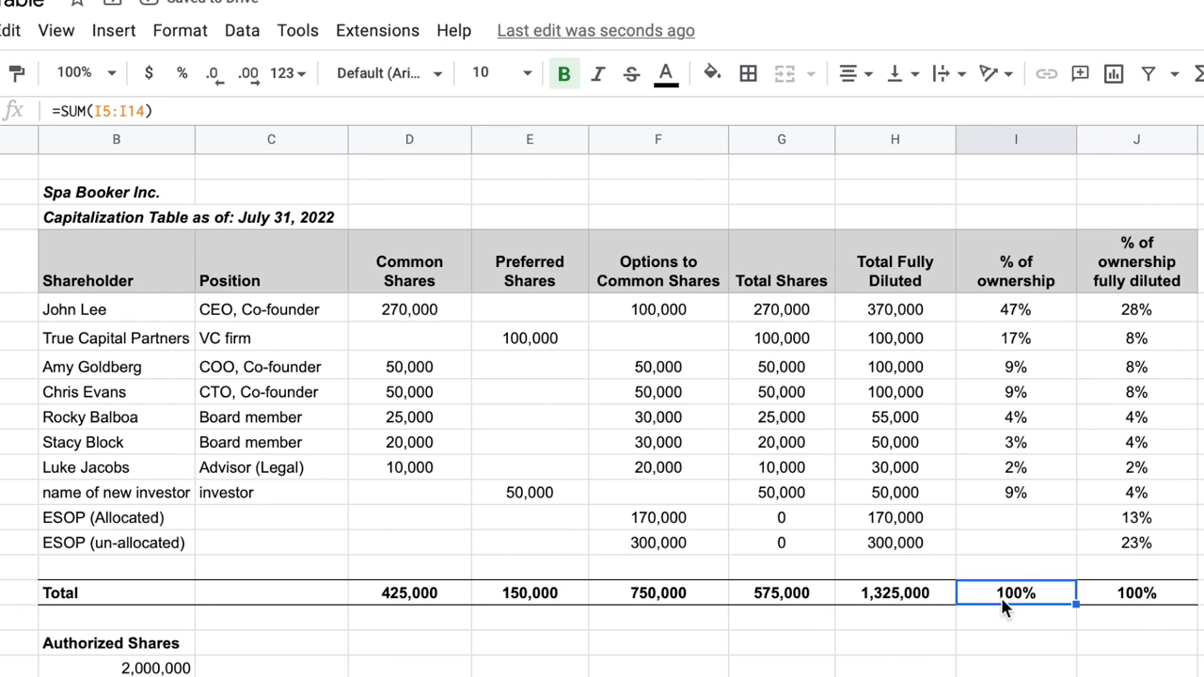
{"action": "left_click", "coordinate": [1148, 592]}
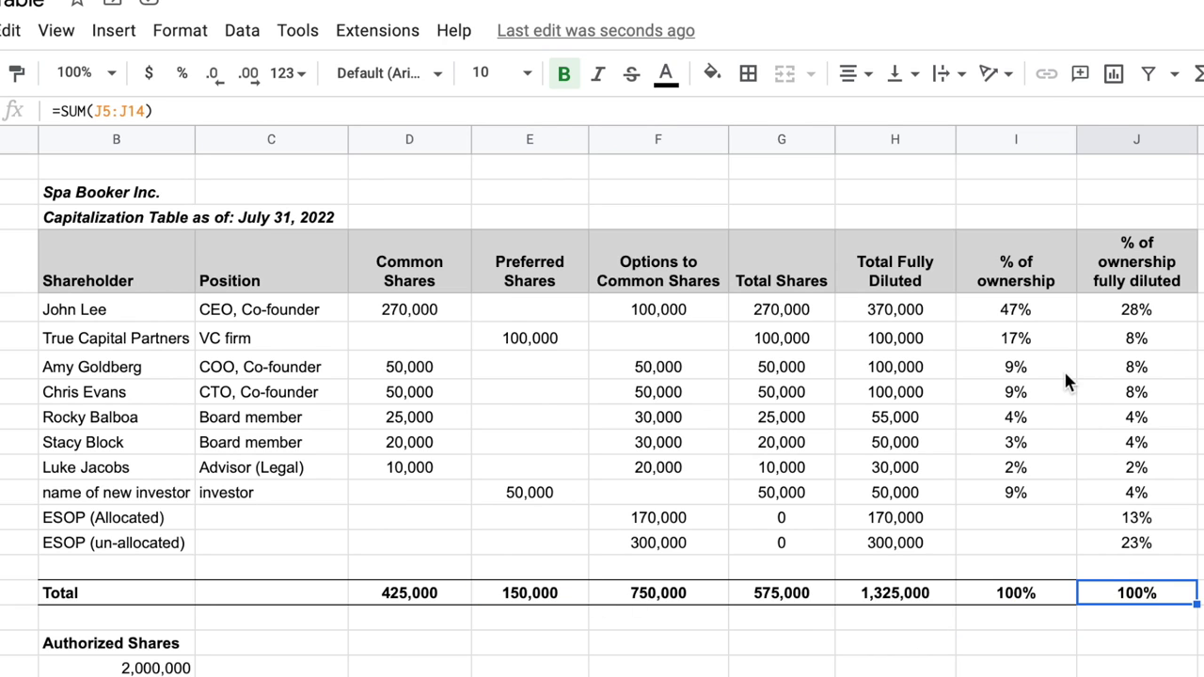
{"action": "left_click", "coordinate": [1031, 442]}
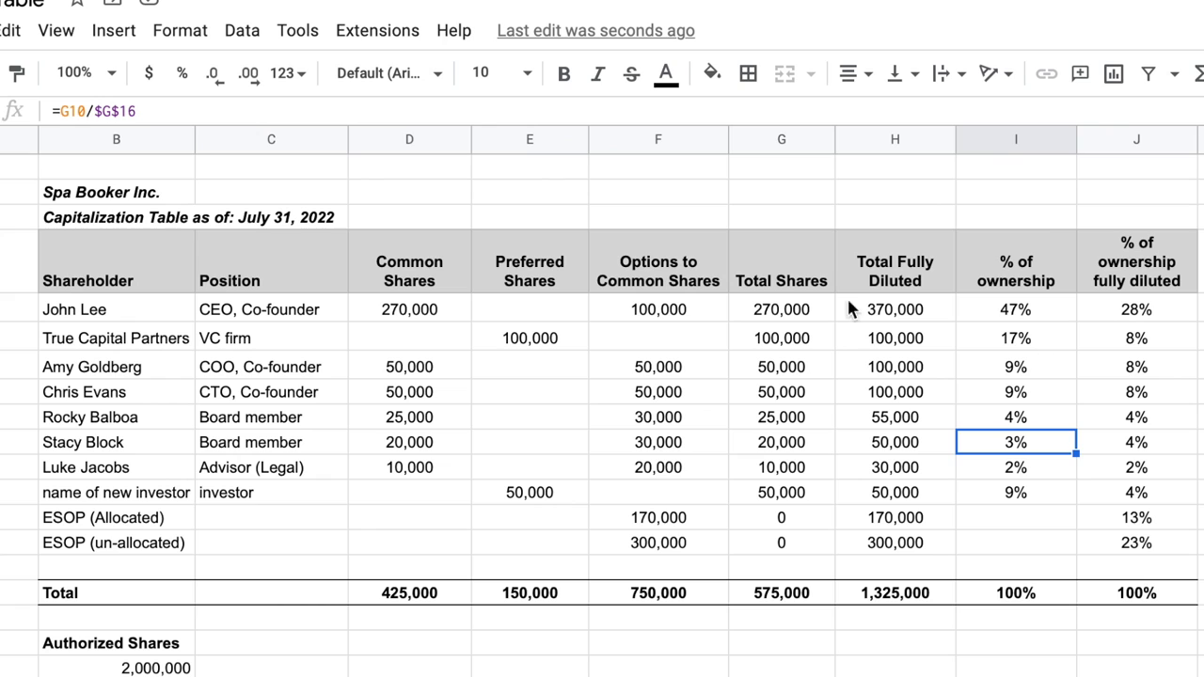
{"action": "left_click", "coordinate": [113, 321]}
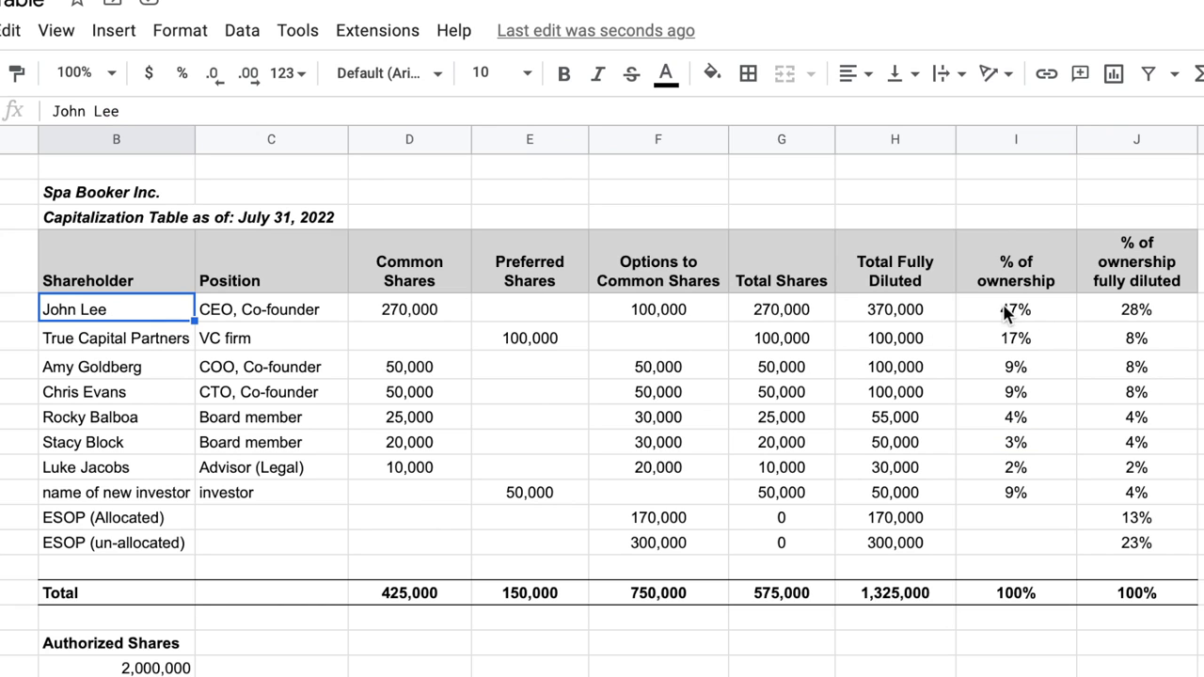
{"action": "left_click", "coordinate": [1129, 320]}
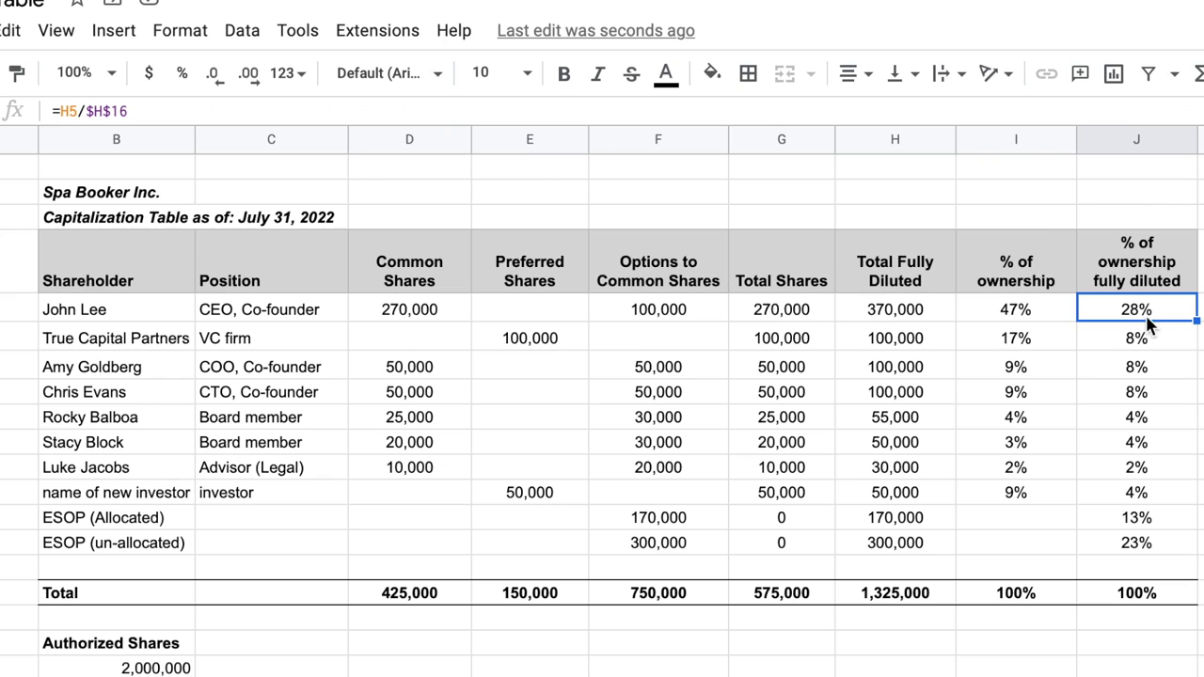
{"action": "left_click", "coordinate": [1006, 318]}
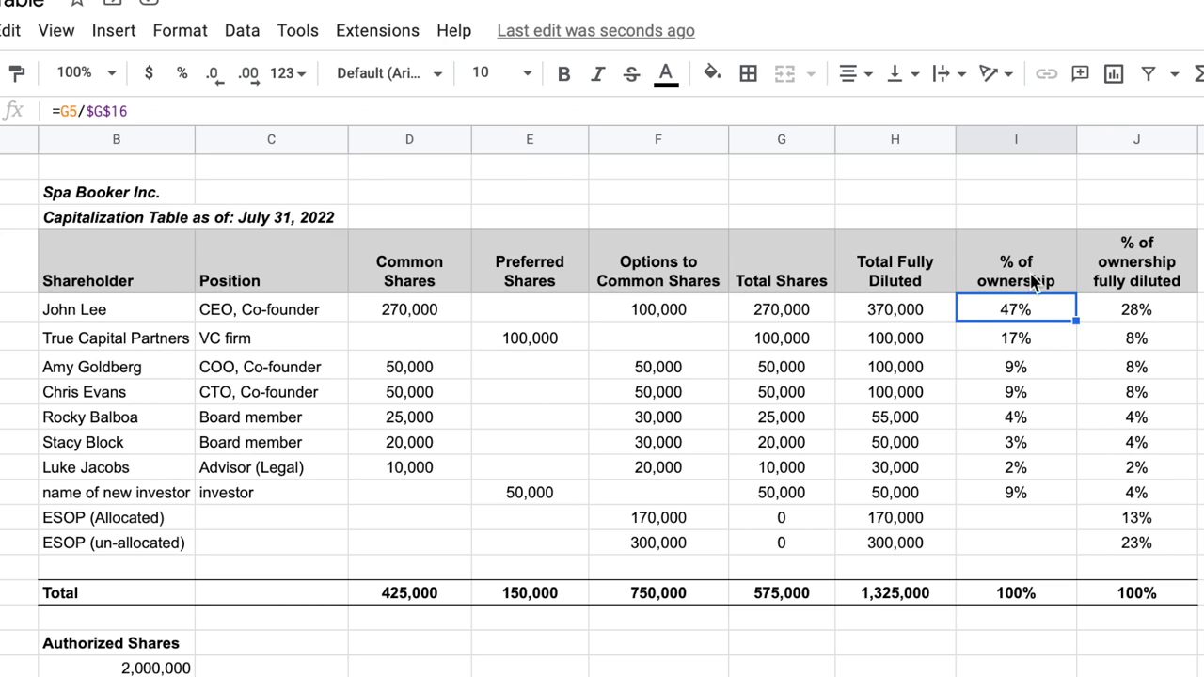
{"action": "left_click", "coordinate": [1129, 312]}
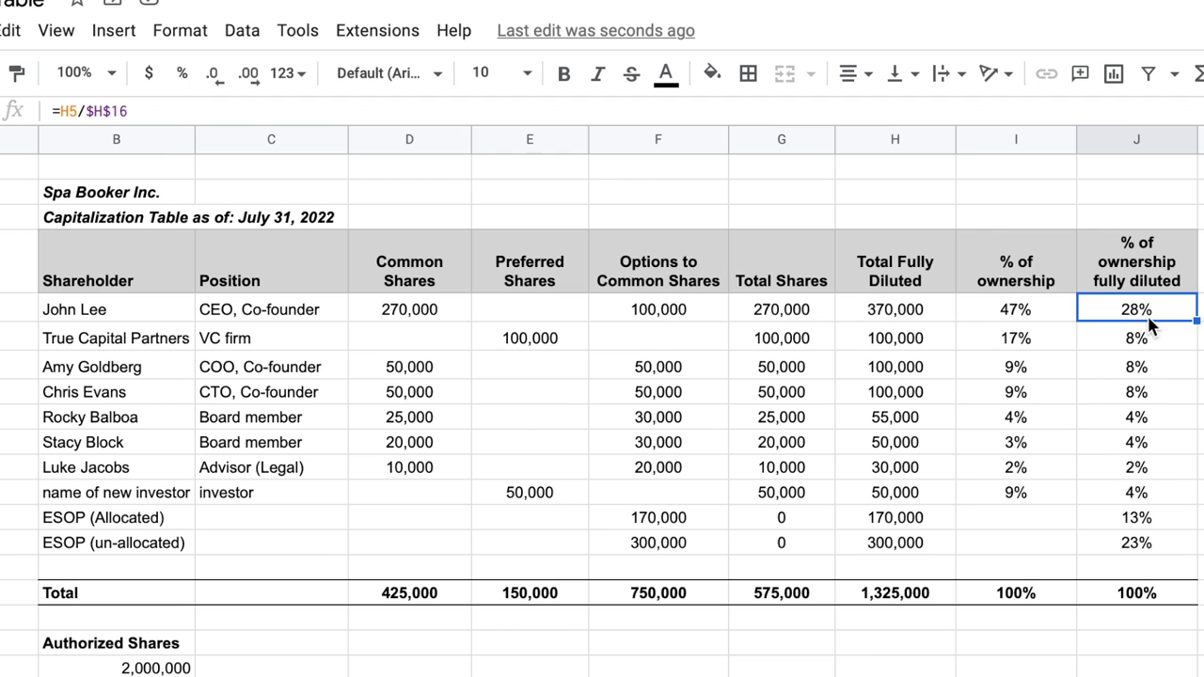
{"action": "left_click", "coordinate": [178, 495]}
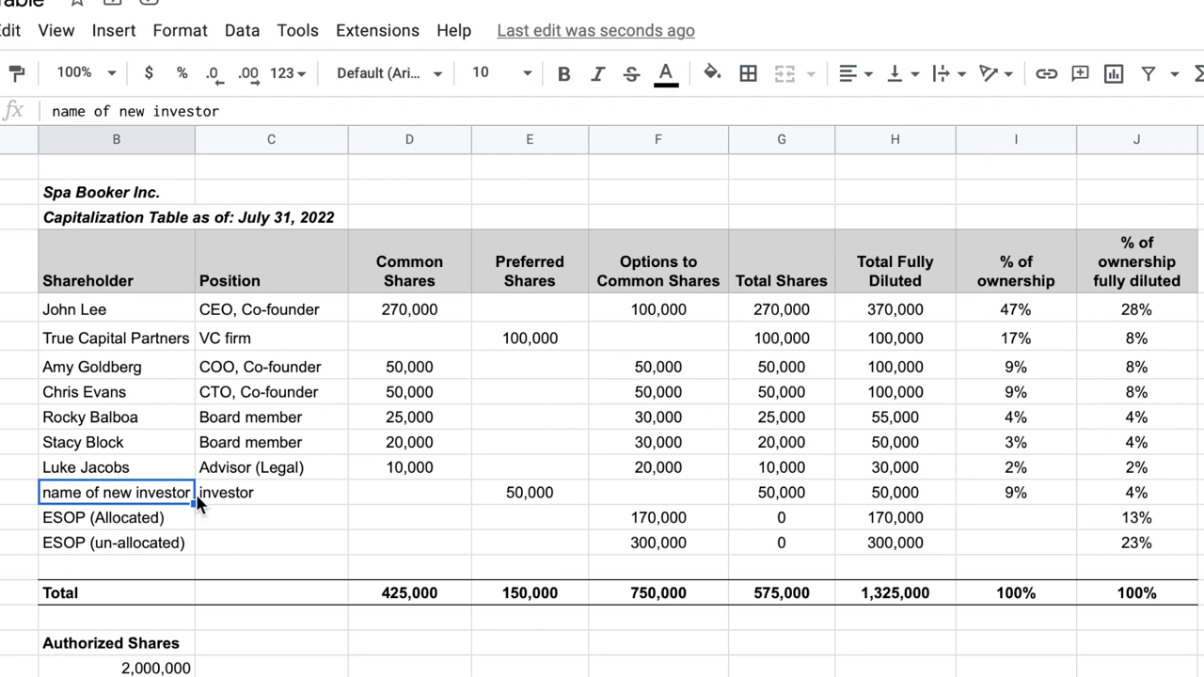
{"action": "left_click", "coordinate": [212, 496]}
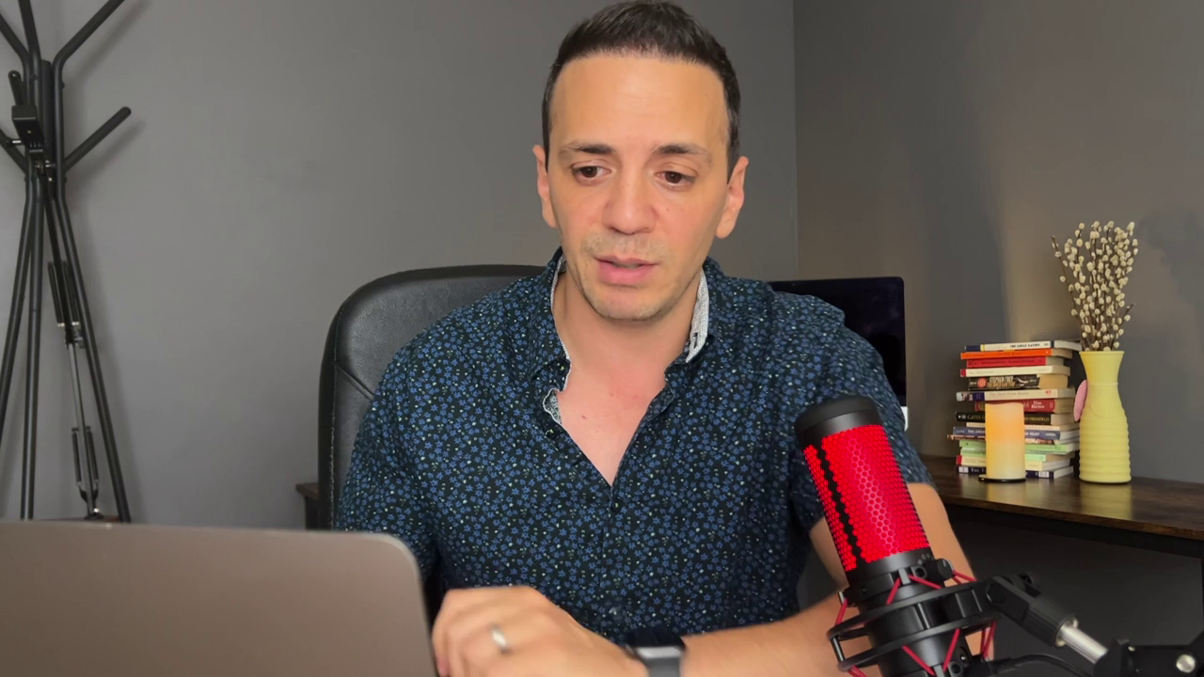